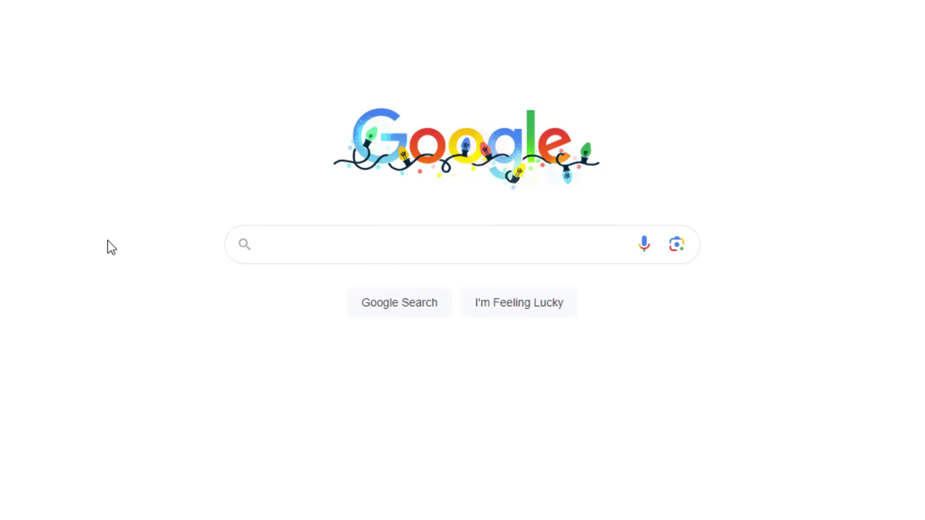
- Search Google for 'plumber near me' to see local plumbing businesses on a map
text(plumber near me)
click(415, 309)
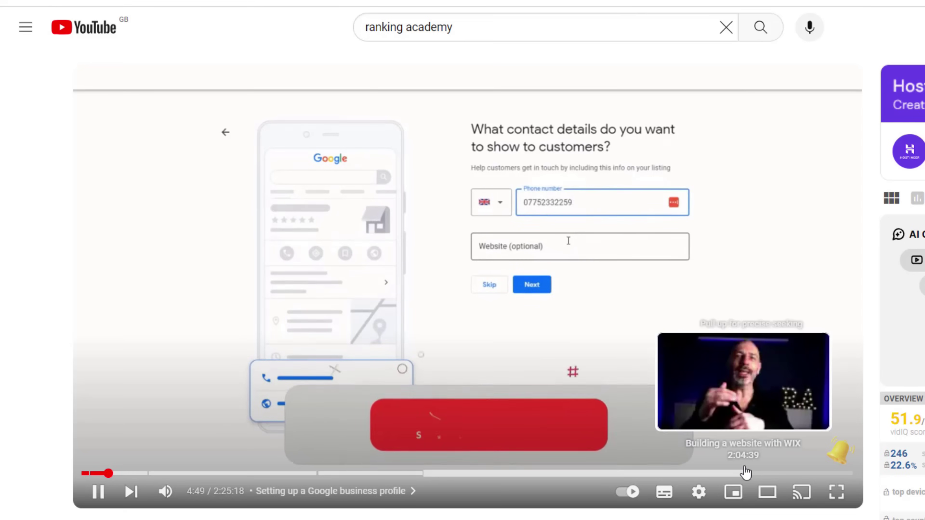
- Skip the tutorial video ahead to its 'Building a website with WIX' chapter
click(424, 474)
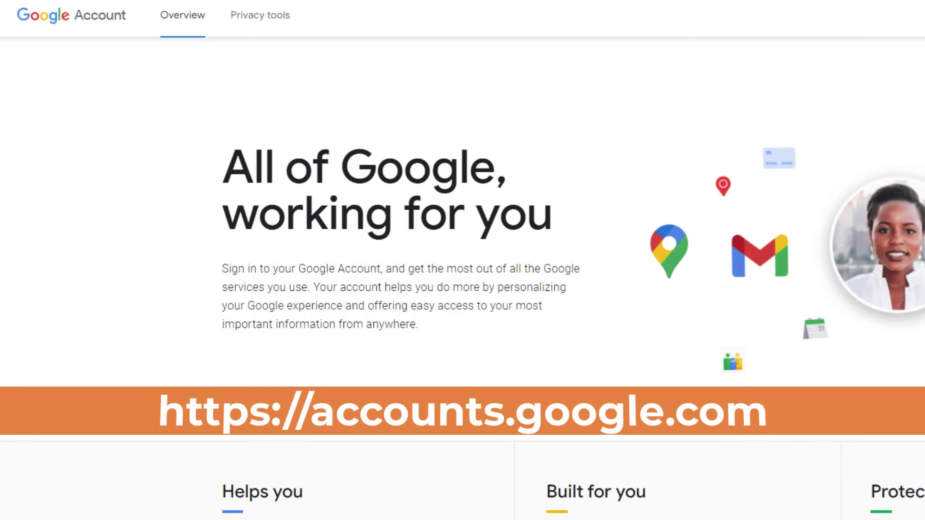
- Start a new Google account, entering the name, birthday and gender
click(693, 17)
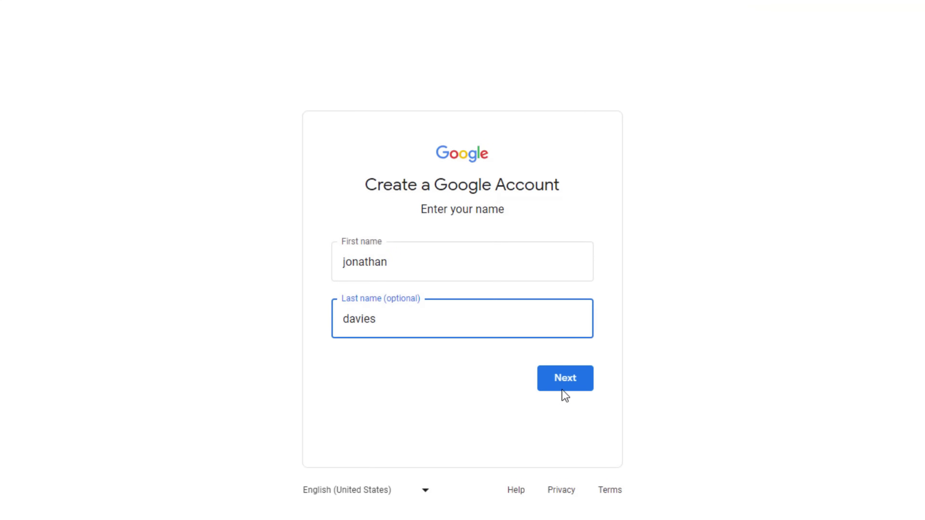
click(566, 381)
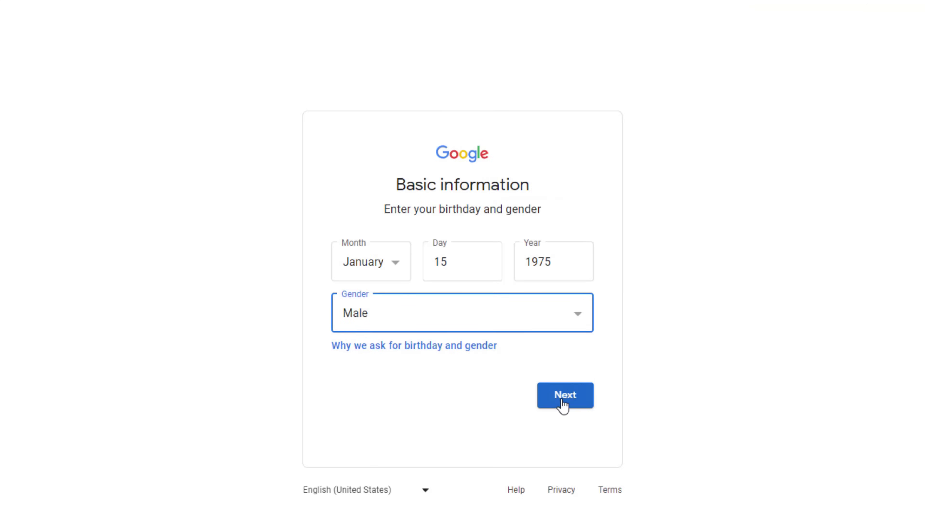
click(560, 399)
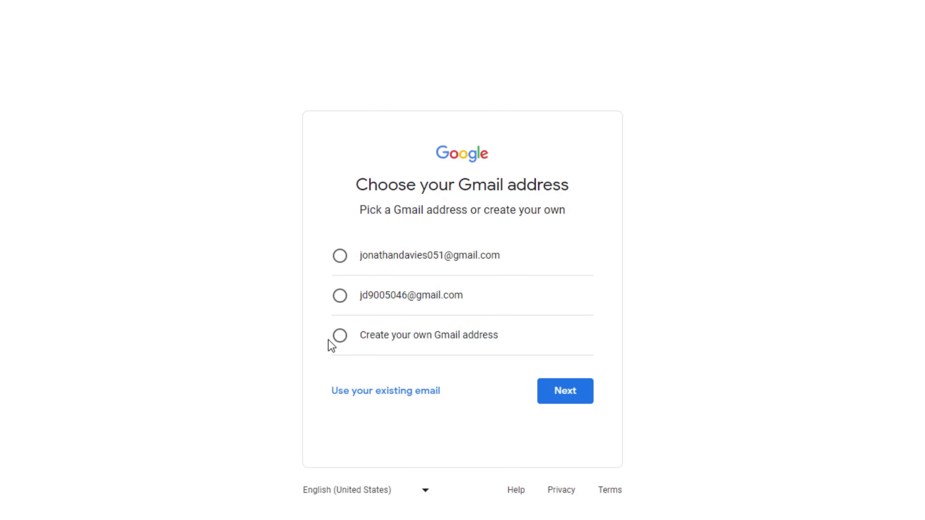
- Create a custom Gmail address, set a password and accept Express settings
click(338, 339)
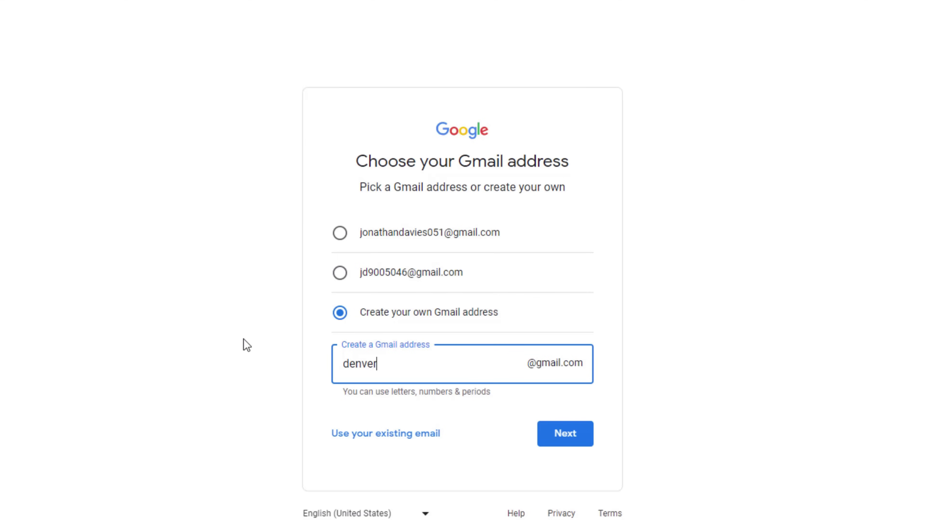
click(554, 439)
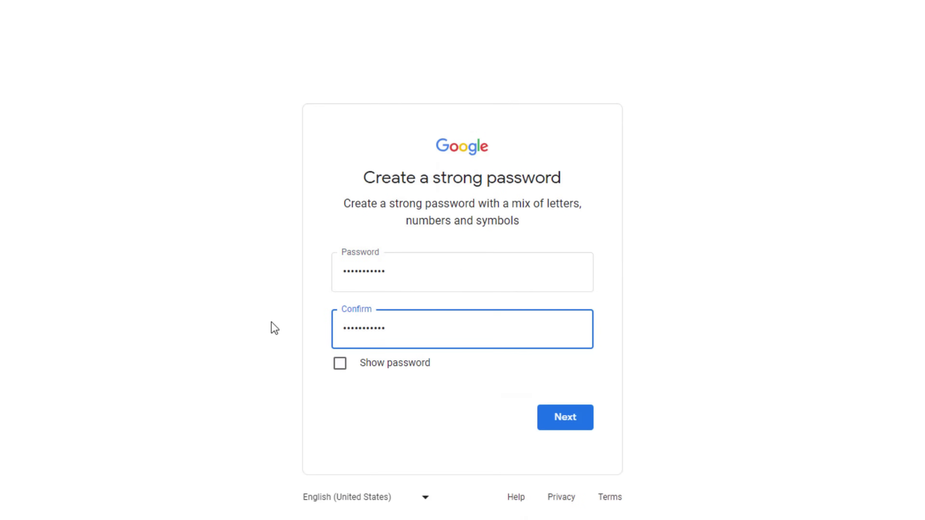
click(565, 425)
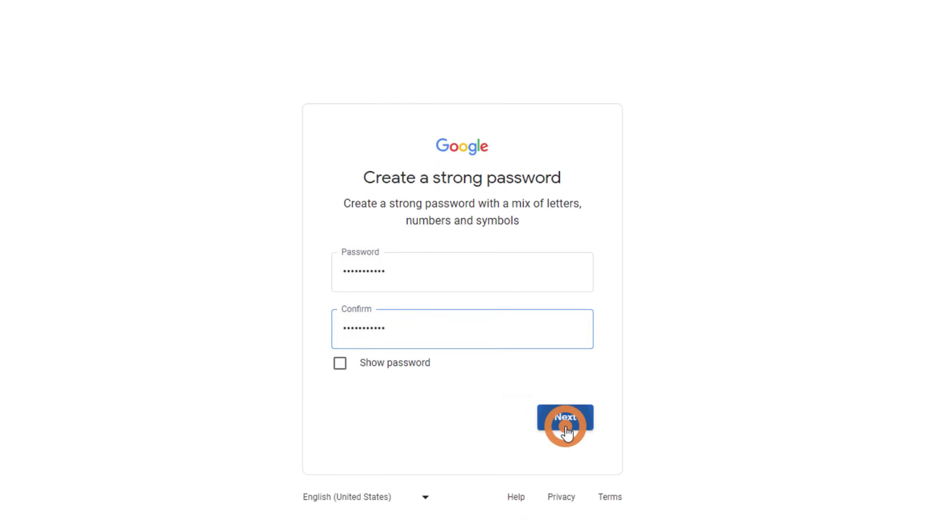
click(340, 224)
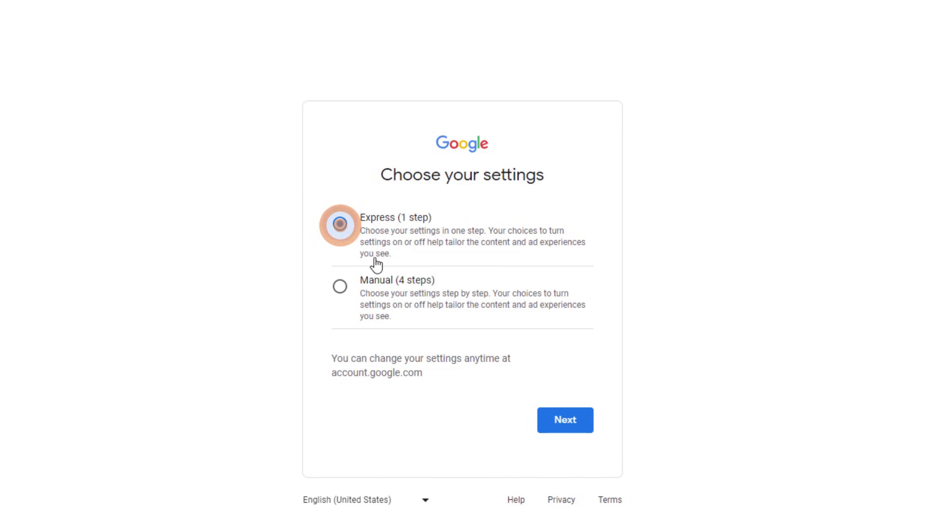
click(557, 425)
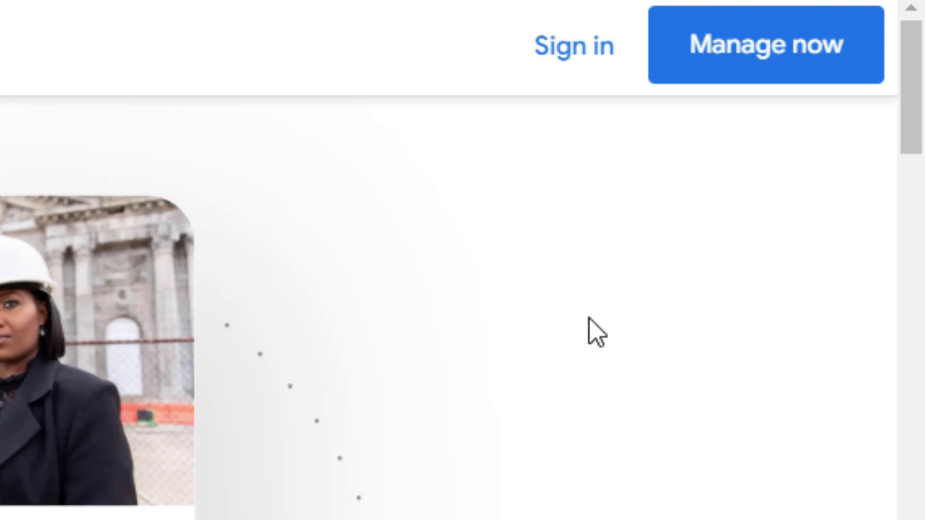
- Sign in to Google Business Profile with the newly created Gmail account
click(789, 16)
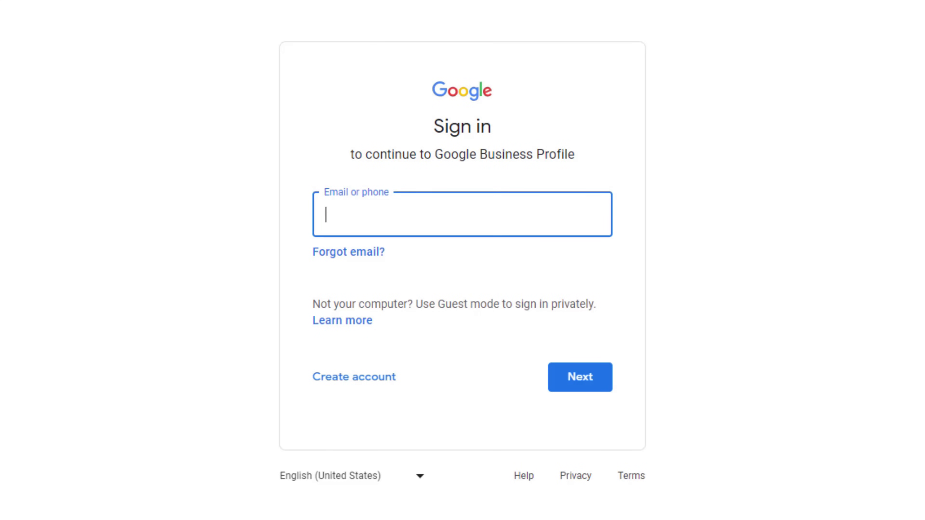
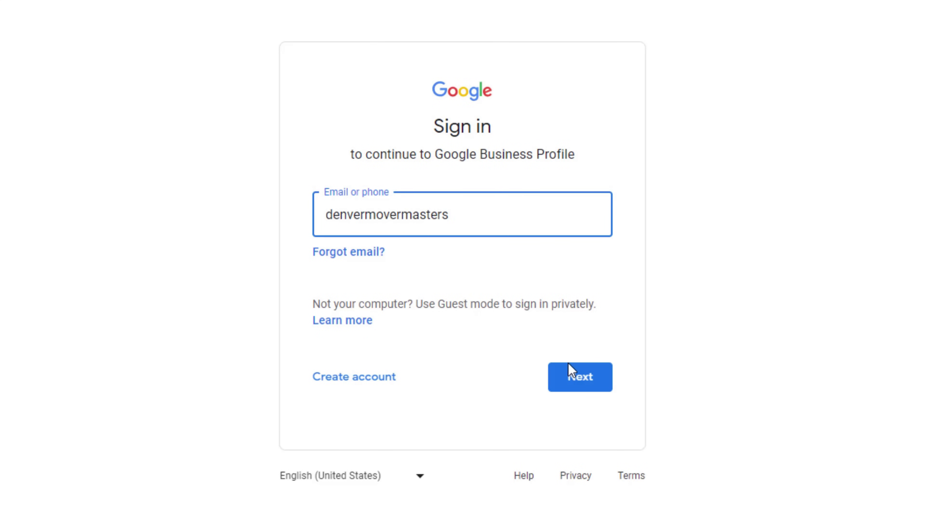
click(568, 368)
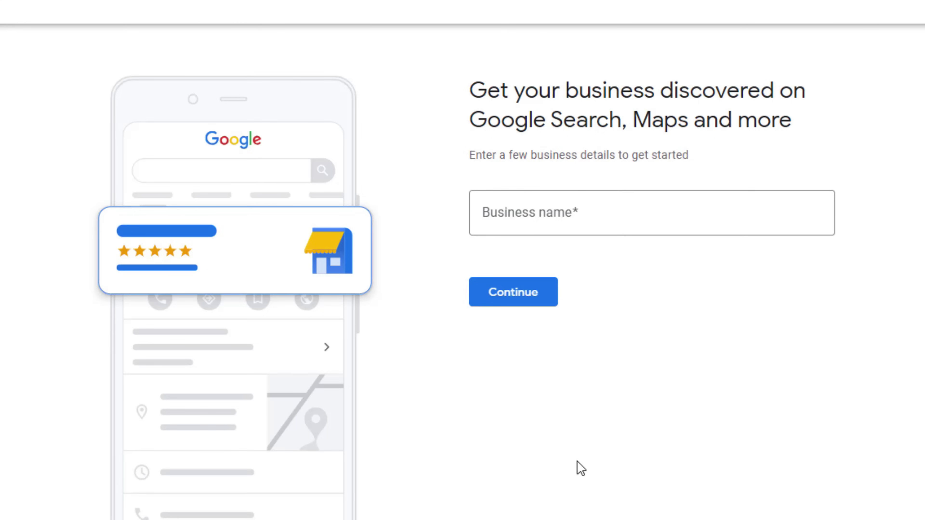
- Create a new business named 'Denver Mover Masters' instead of the existing Denver Movers listing
key(Tab)
text(denver mover)
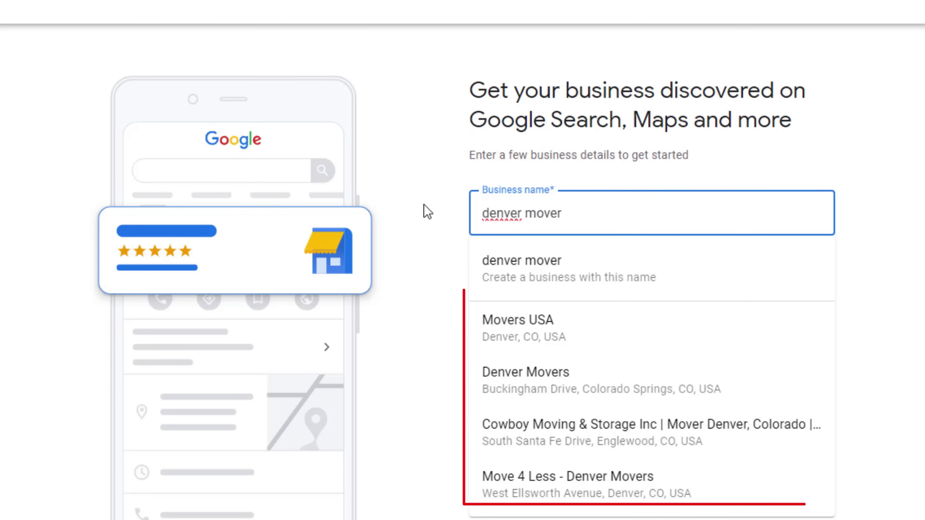
click(571, 384)
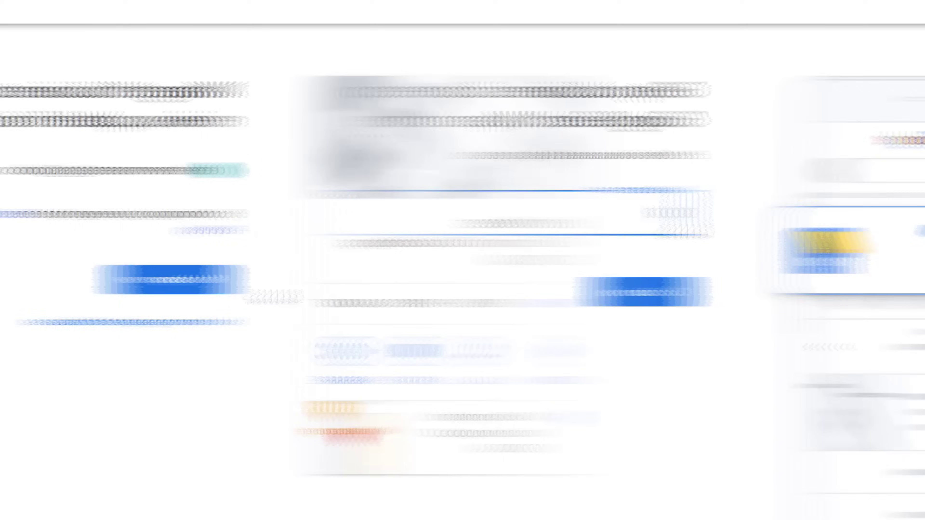
text(D)
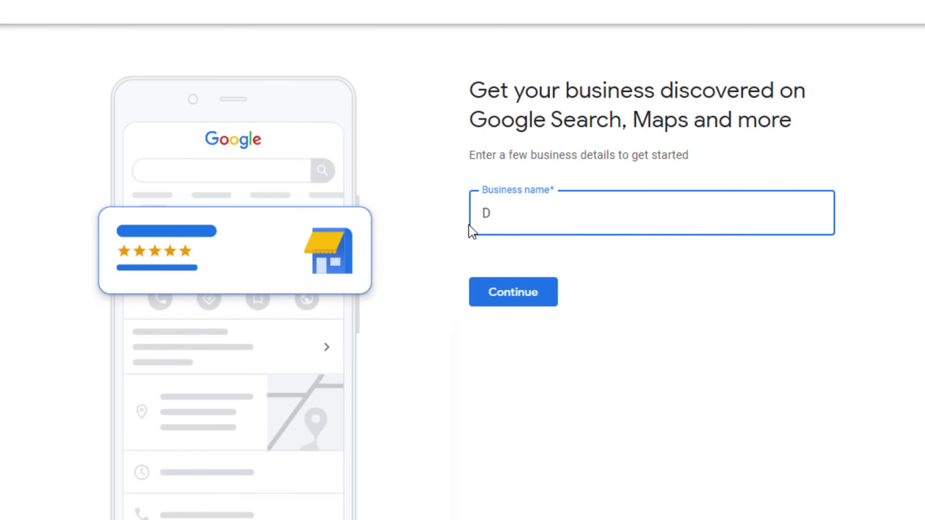
text(enver Mover Masters)
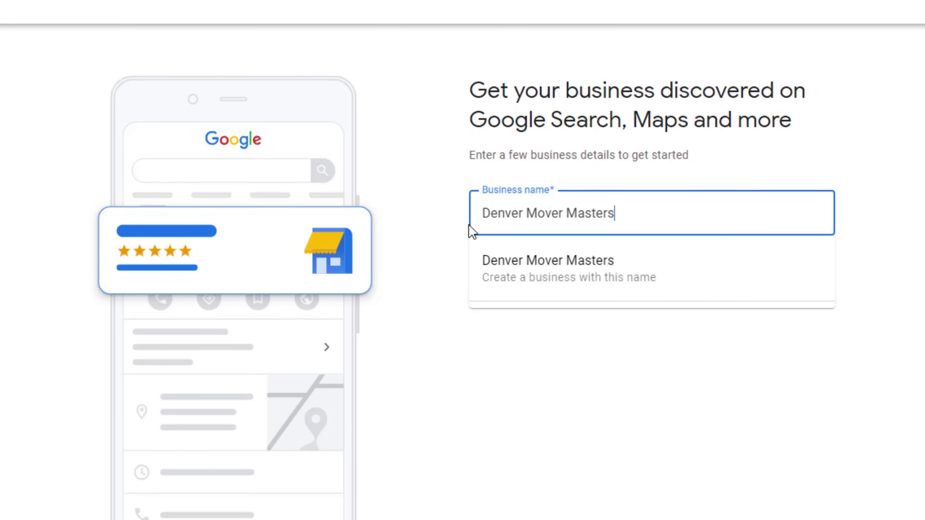
click(545, 269)
click(525, 292)
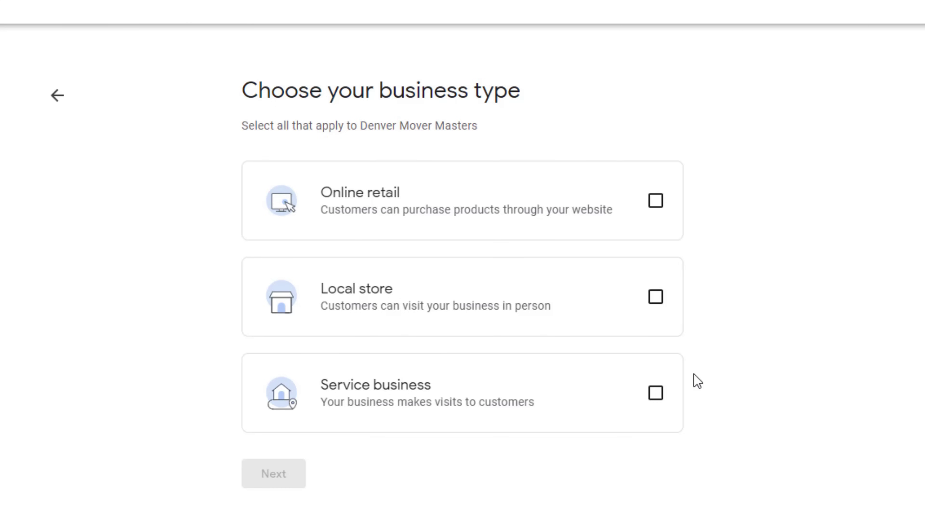
- After toggling online retail and service business, leave Local store ticked and continue
click(655, 302)
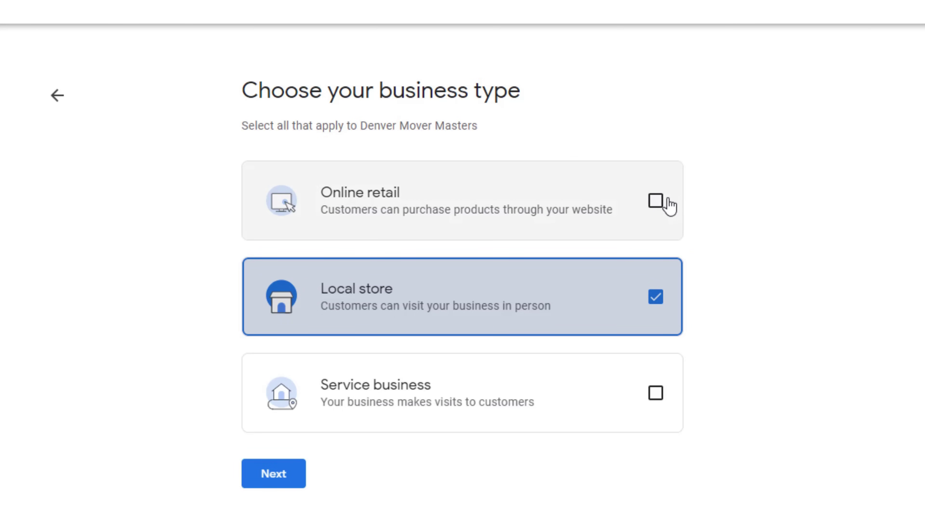
click(658, 201)
click(654, 296)
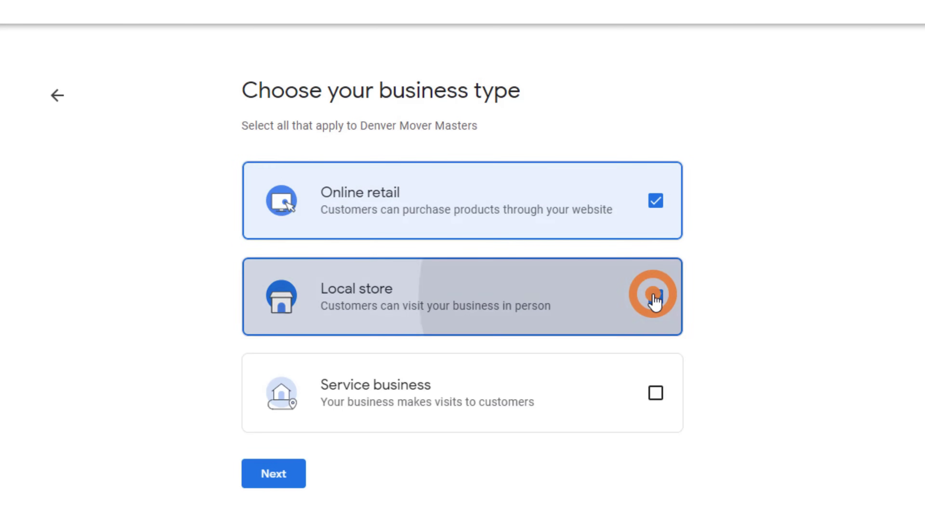
click(655, 201)
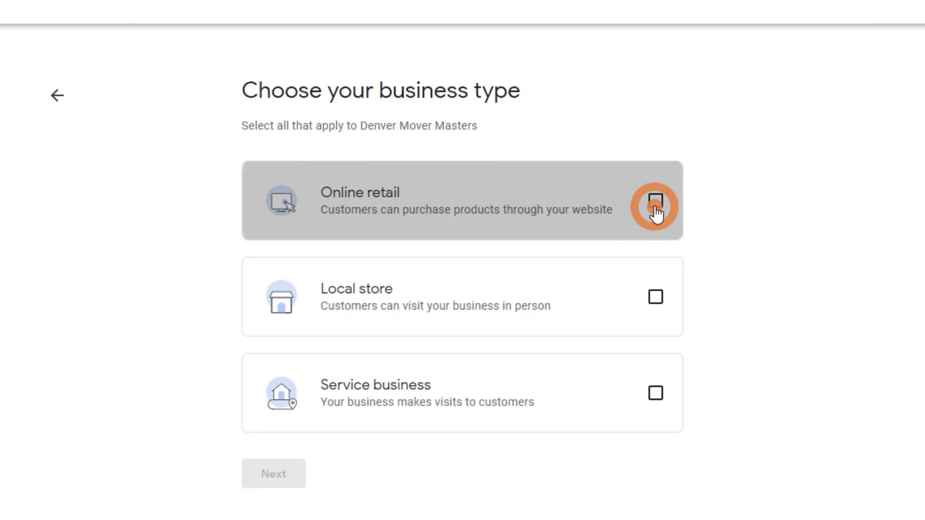
click(658, 394)
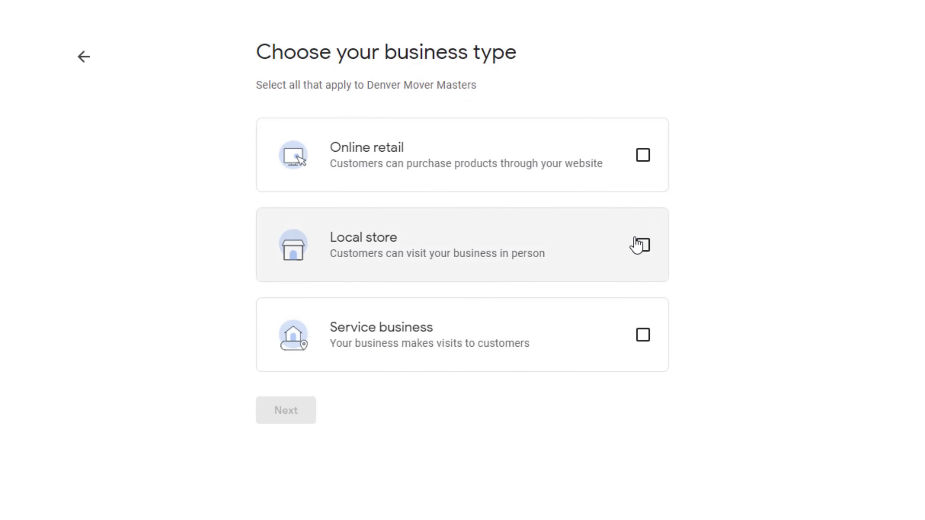
click(656, 297)
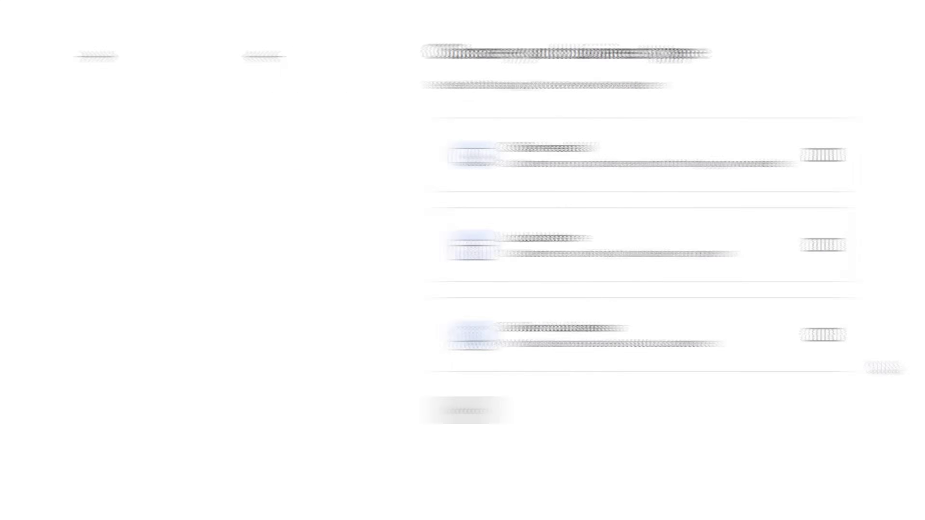
click(642, 335)
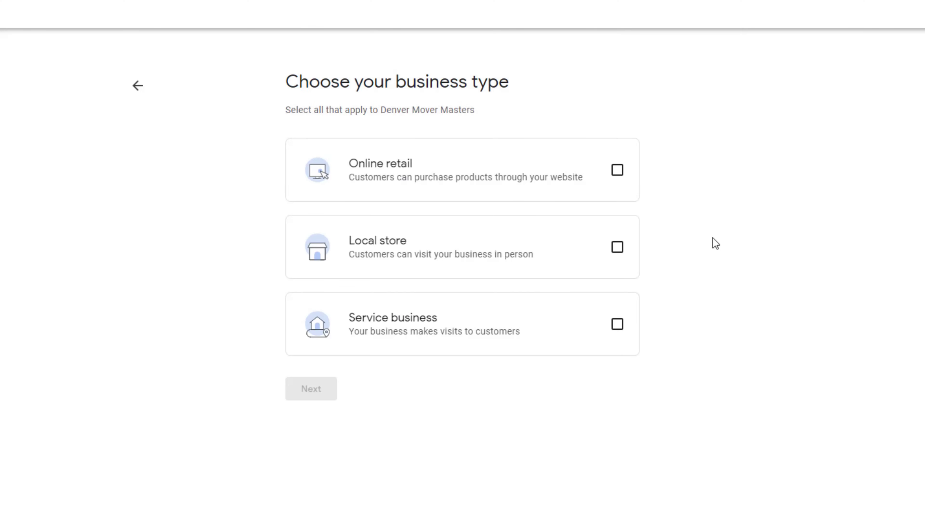
click(618, 249)
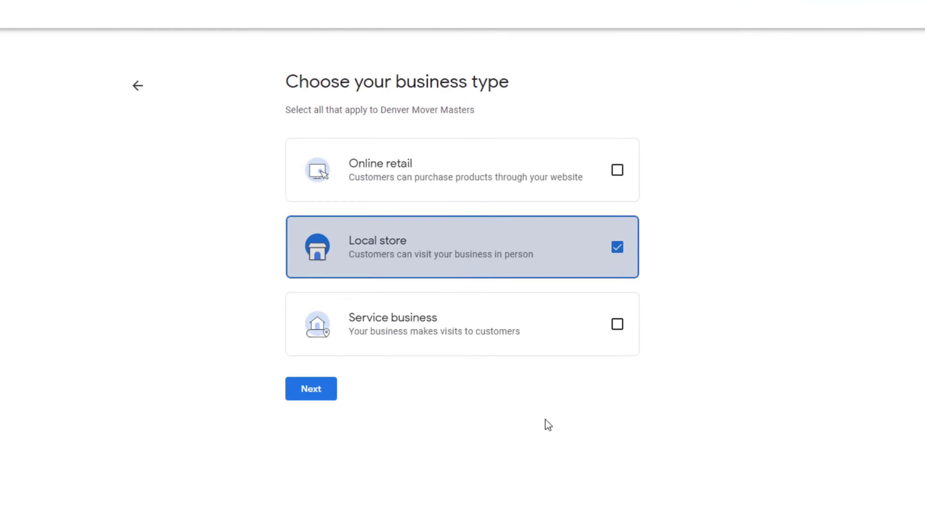
click(310, 389)
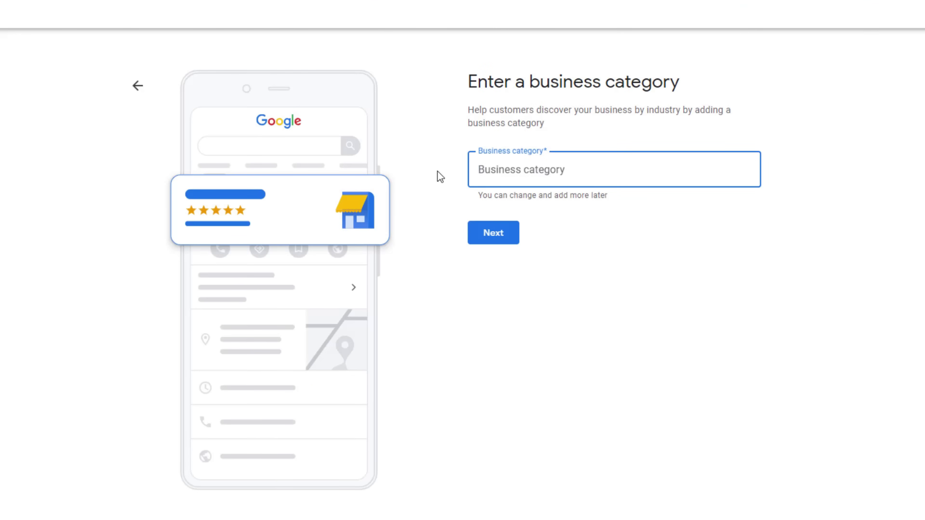
- Choose Nail salon as the category and complete the address, phone and website steps
text(nail salon)
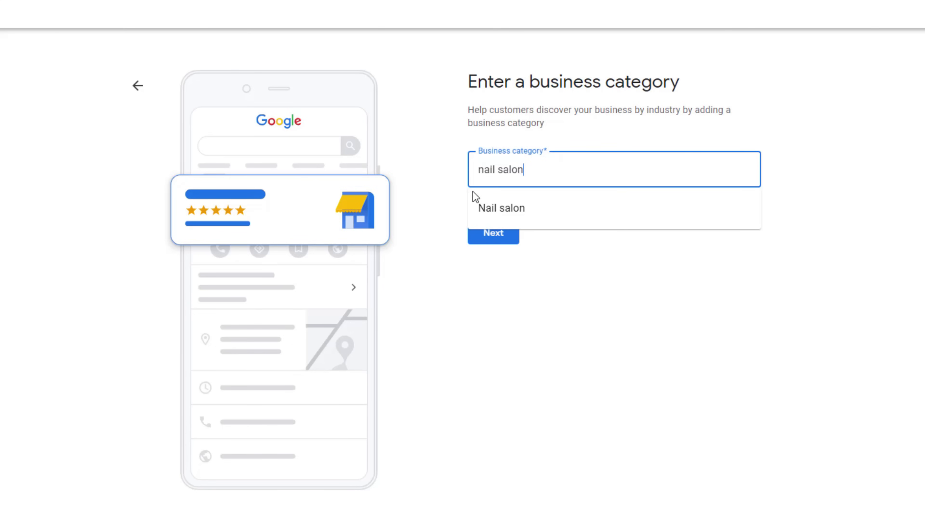
click(491, 216)
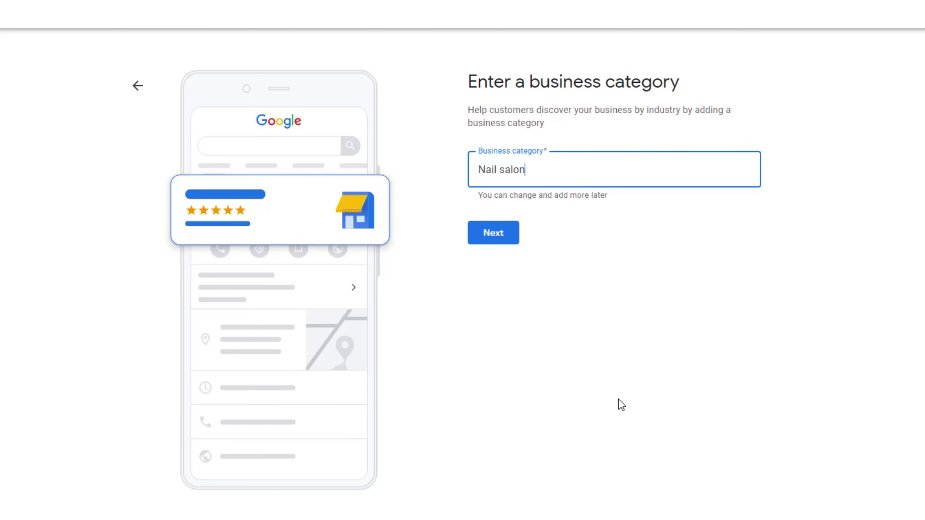
key(Return)
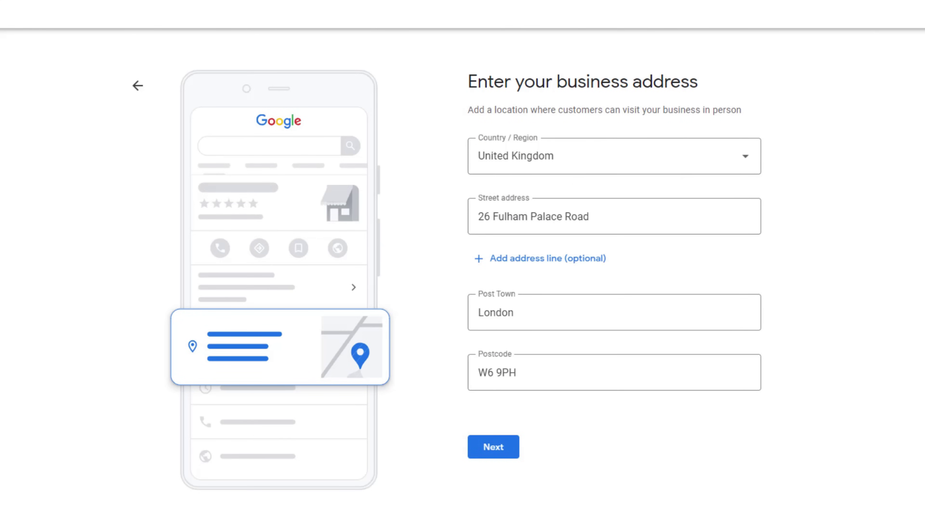
key(Return)
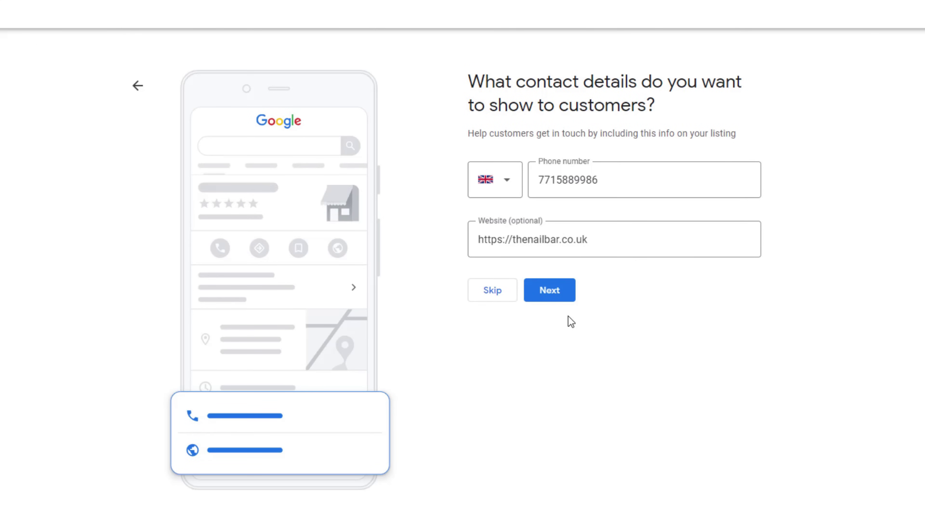
click(552, 297)
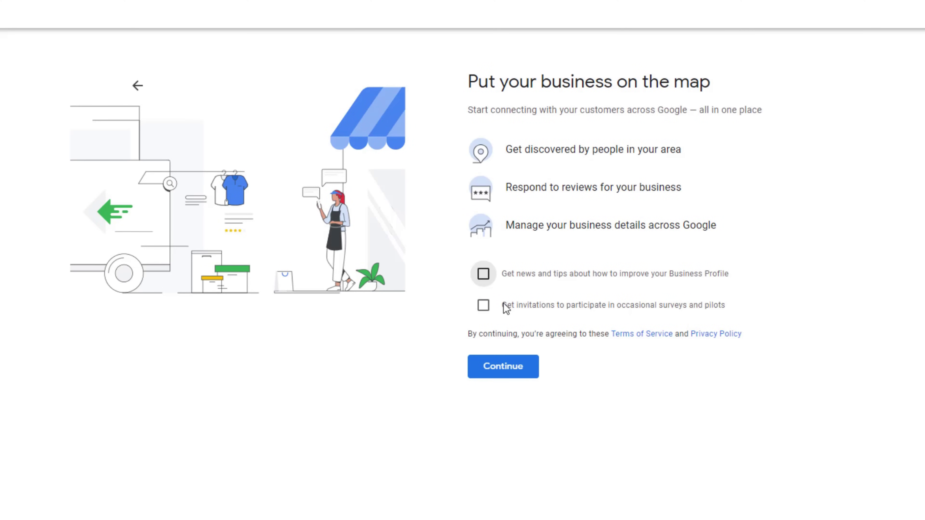
- Opt in to news and tips and continue past the sign-up summary
click(483, 274)
click(539, 377)
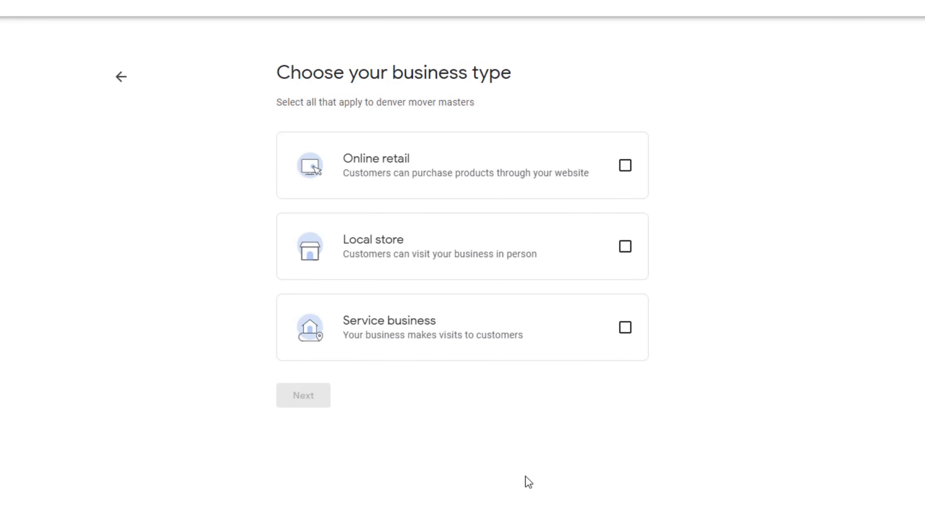
- Mark denver mover masters as a Service business
click(625, 327)
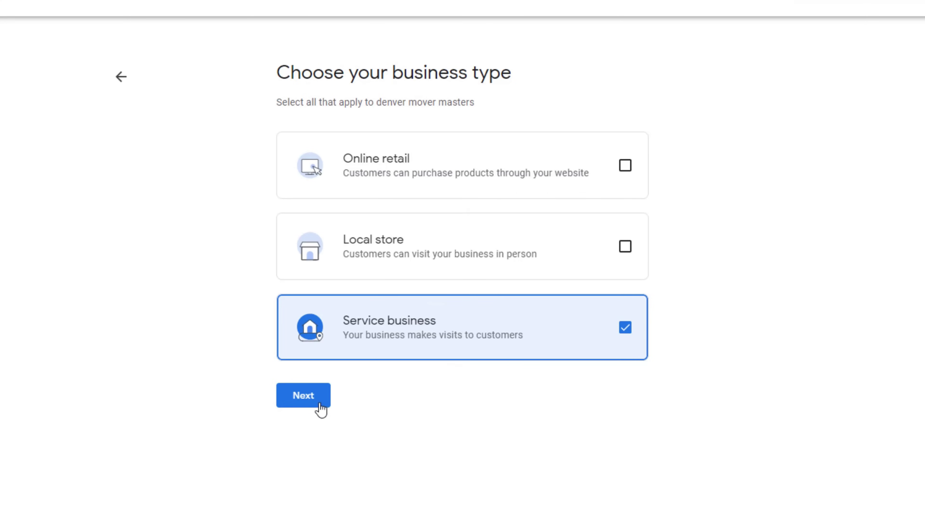
- Enter the moving category and add Denver, Aurora and Lakewood, CO, USA as service areas
click(307, 396)
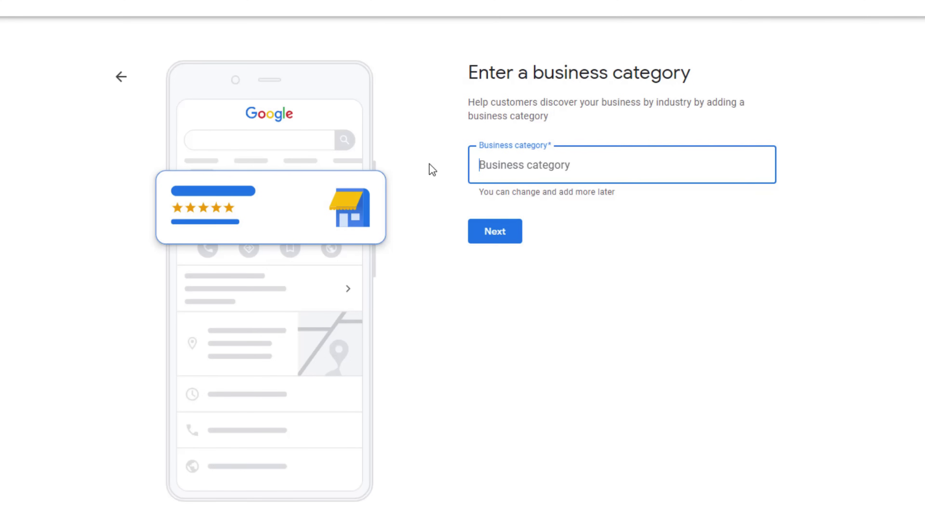
text(moving)
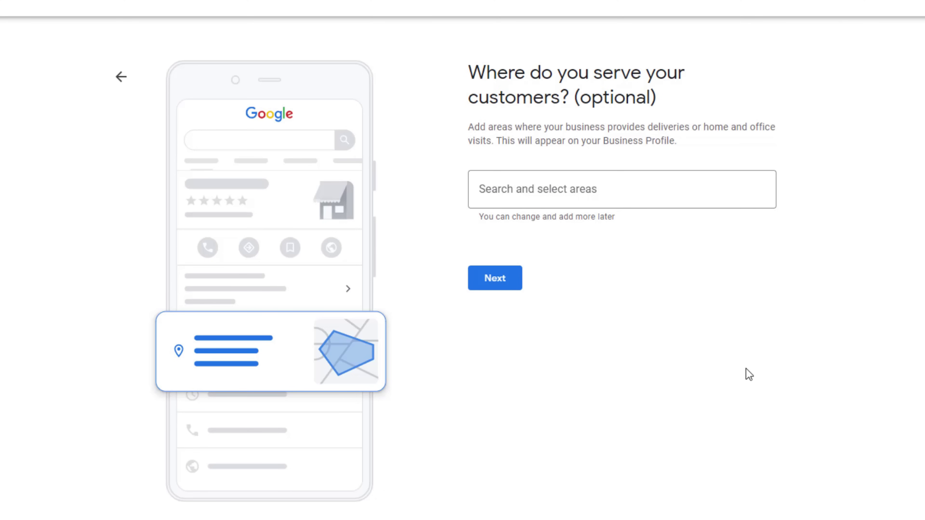
click(484, 189)
text(denver)
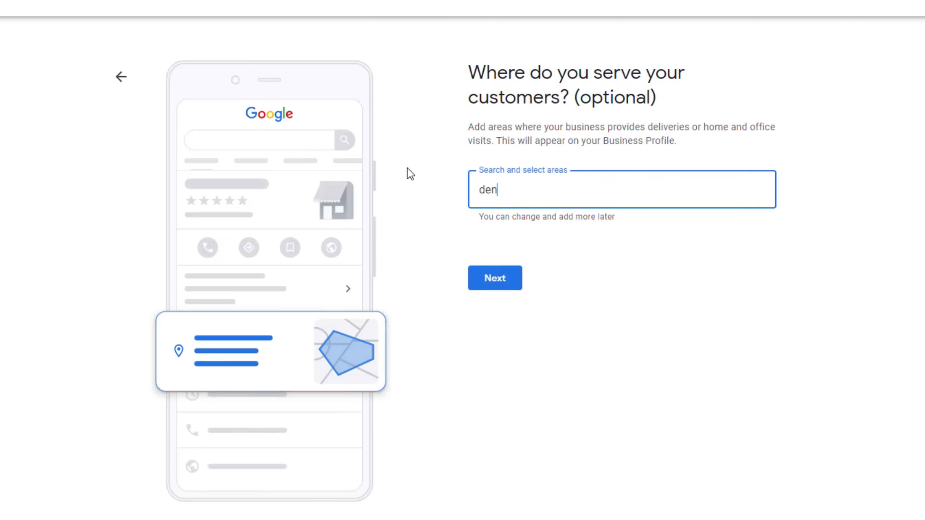
click(489, 239)
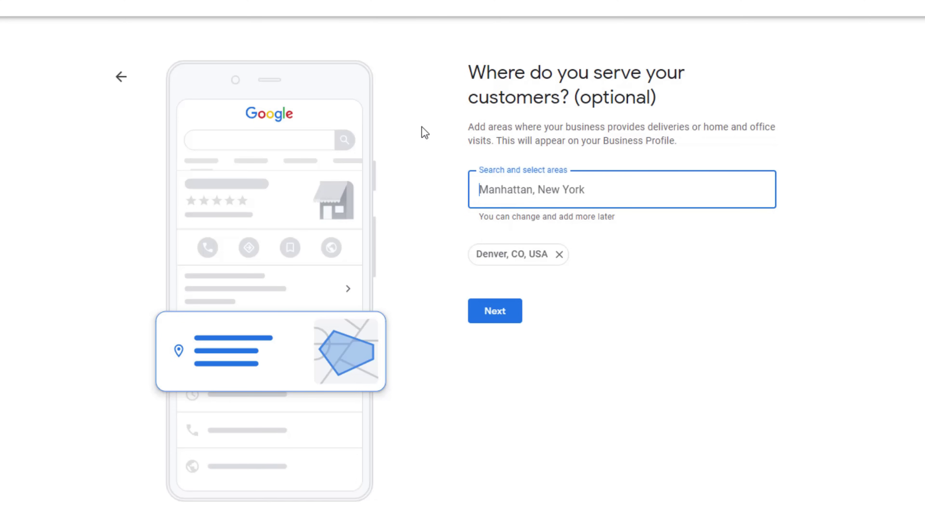
text(aurora)
click(506, 244)
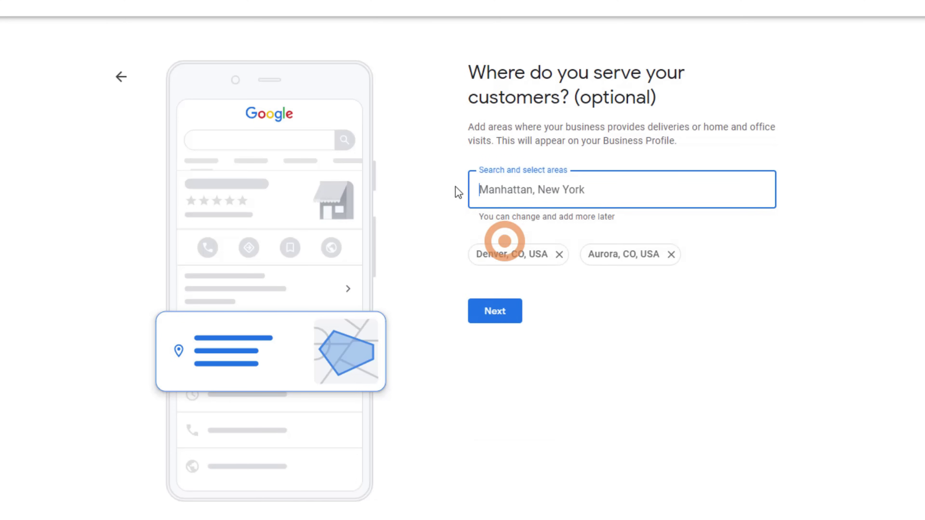
text(lakewood)
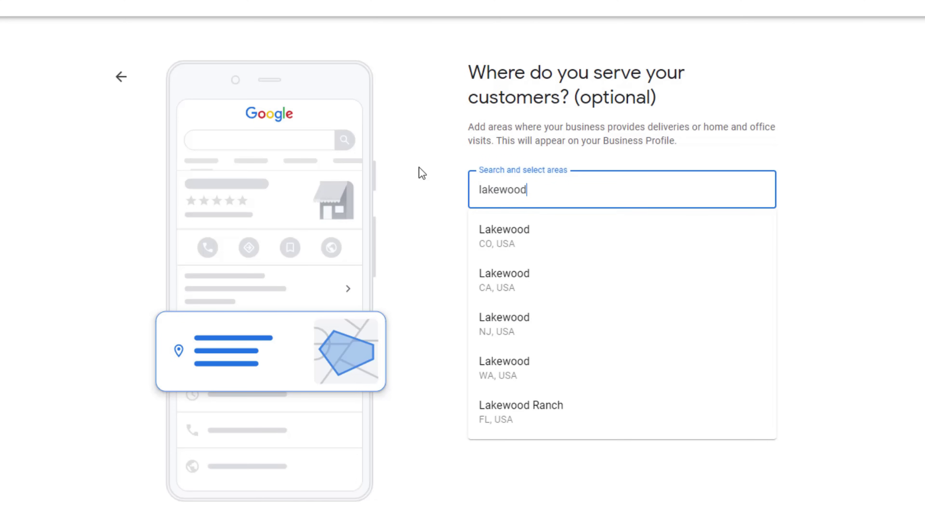
click(502, 244)
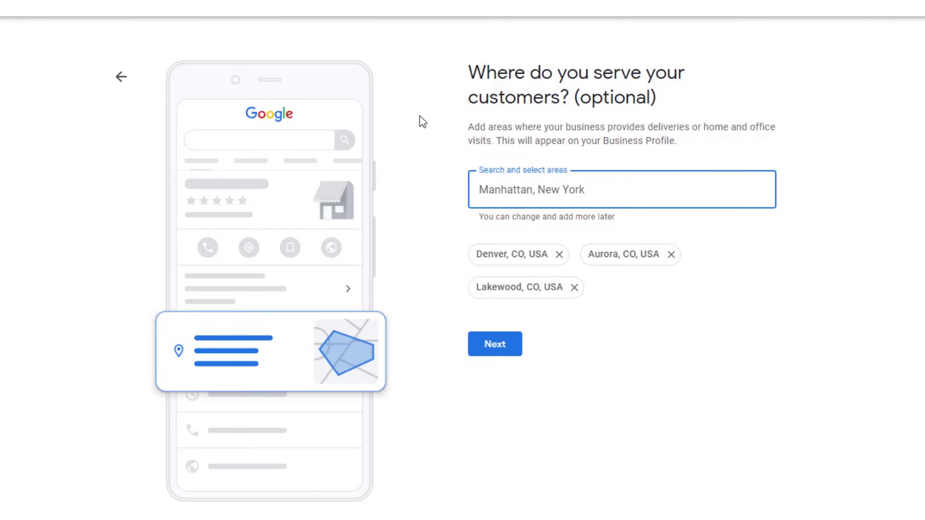
click(503, 350)
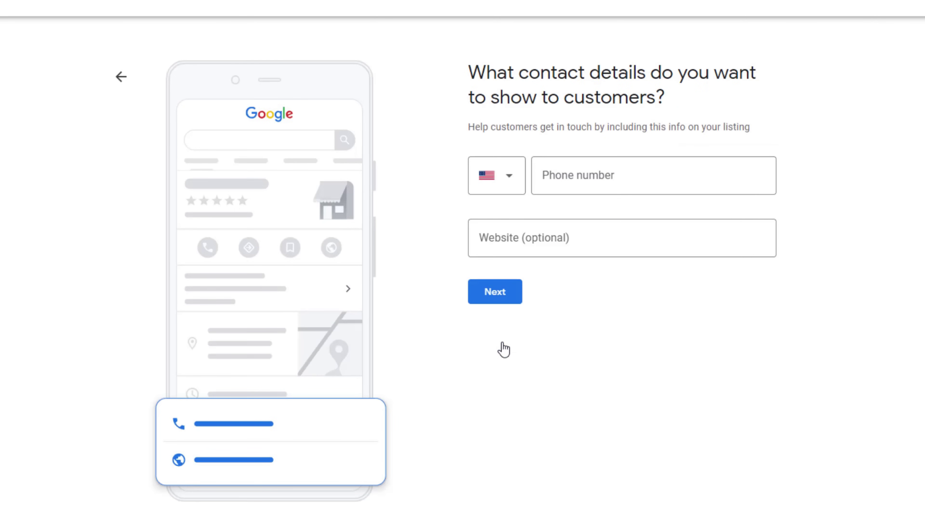
click(501, 294)
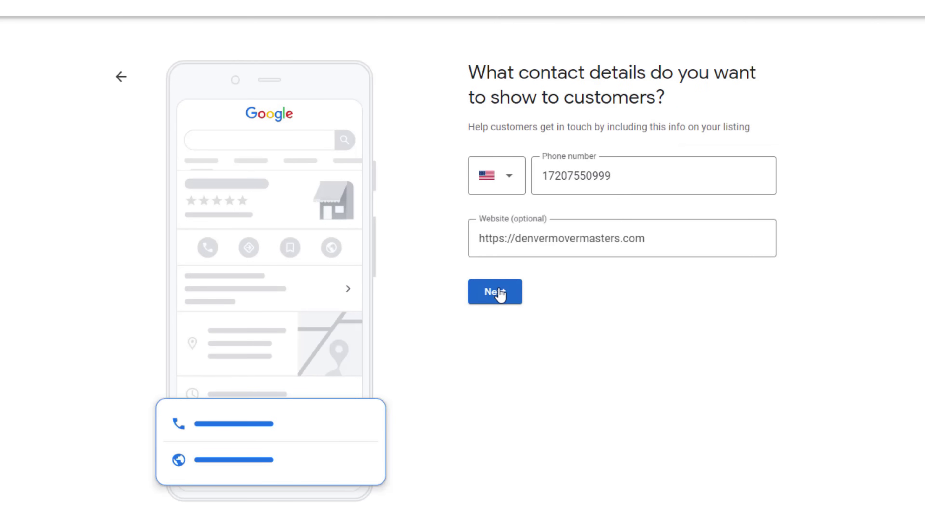
click(501, 293)
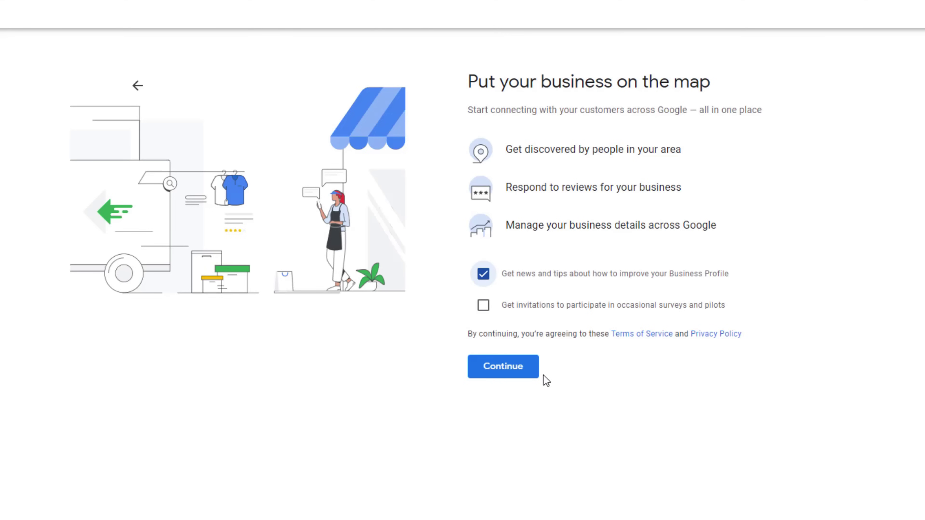
click(540, 375)
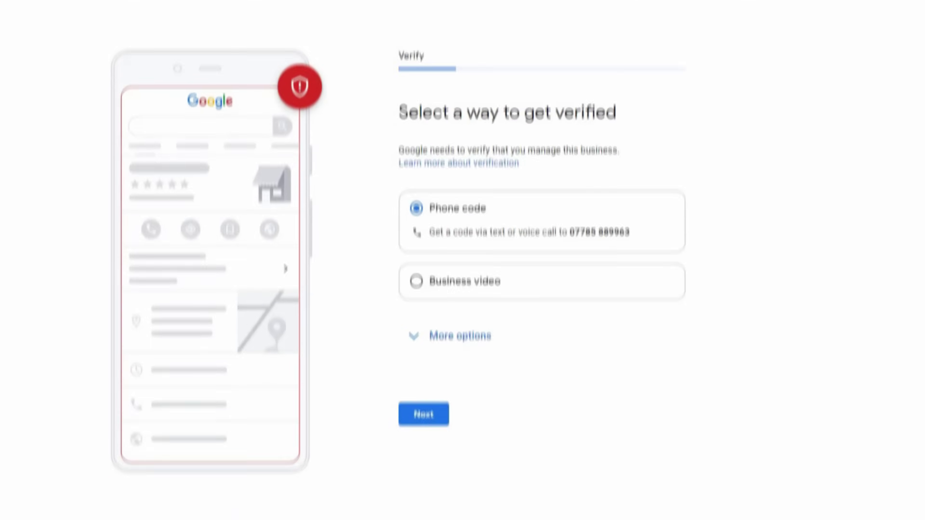
- Choose phone code verification, with the code sent by text message
click(434, 413)
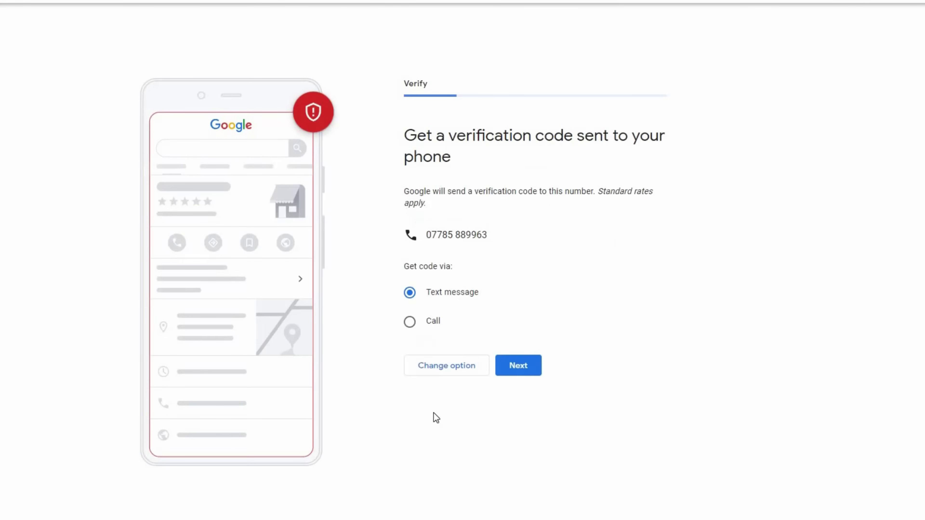
click(512, 373)
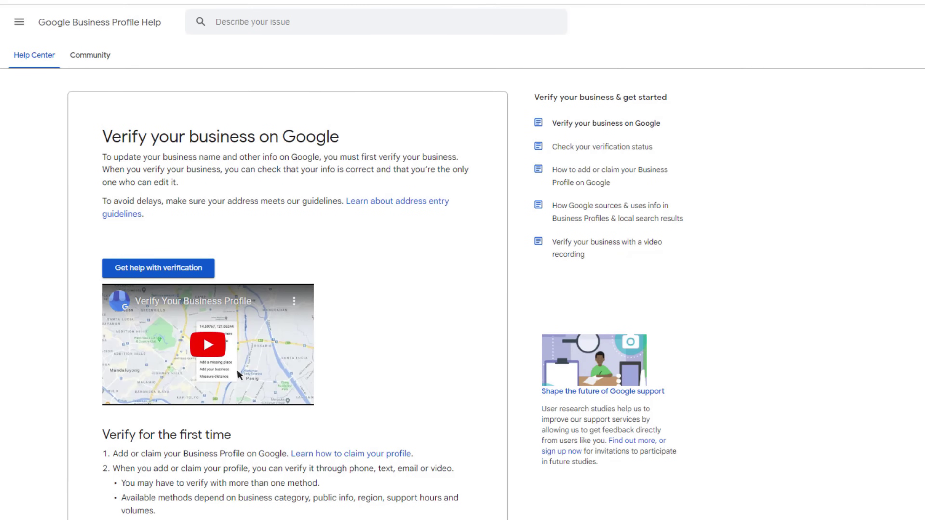
- Scroll through the 'Verify your business on Google' help article
scroll(287, 277, down, 10)
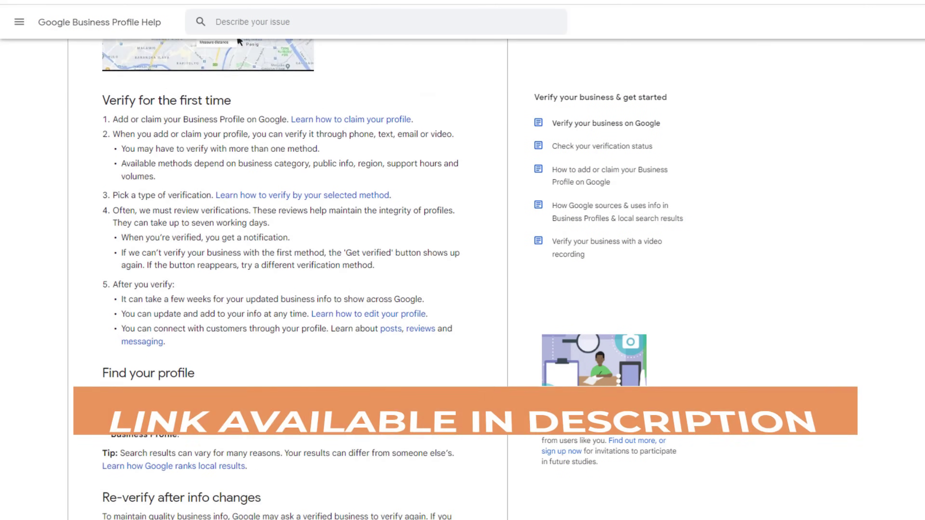
scroll(288, 277, down, 1)
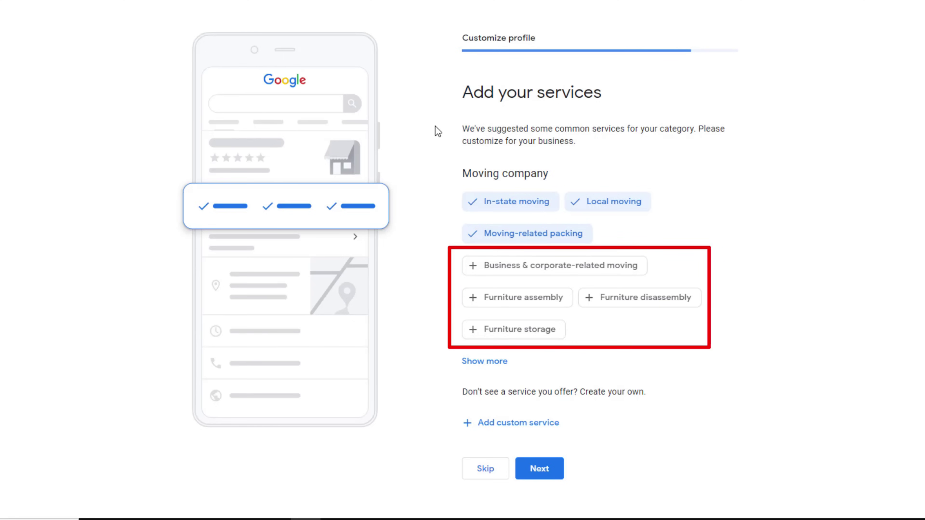
- Deselect Moving-related packing, add Business & corporate-related moving, Furniture storage and custom 'piano removal'
click(476, 236)
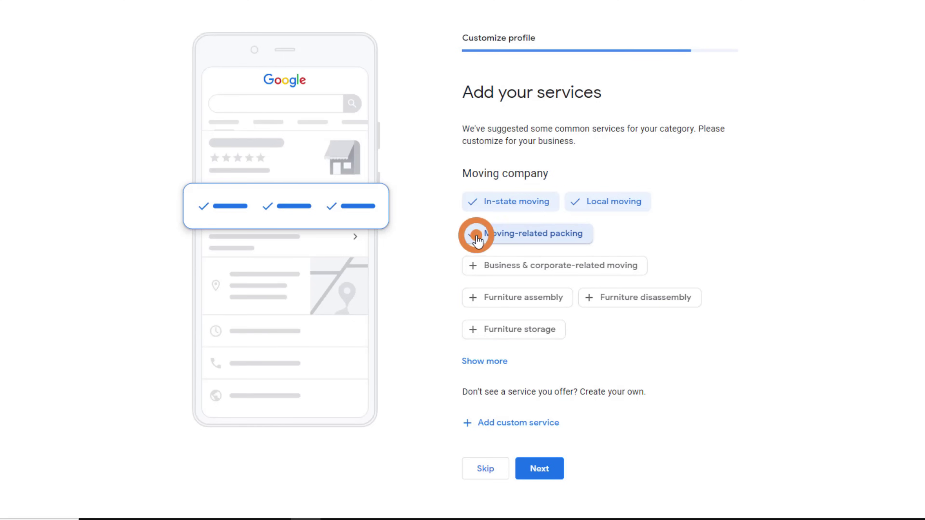
click(471, 268)
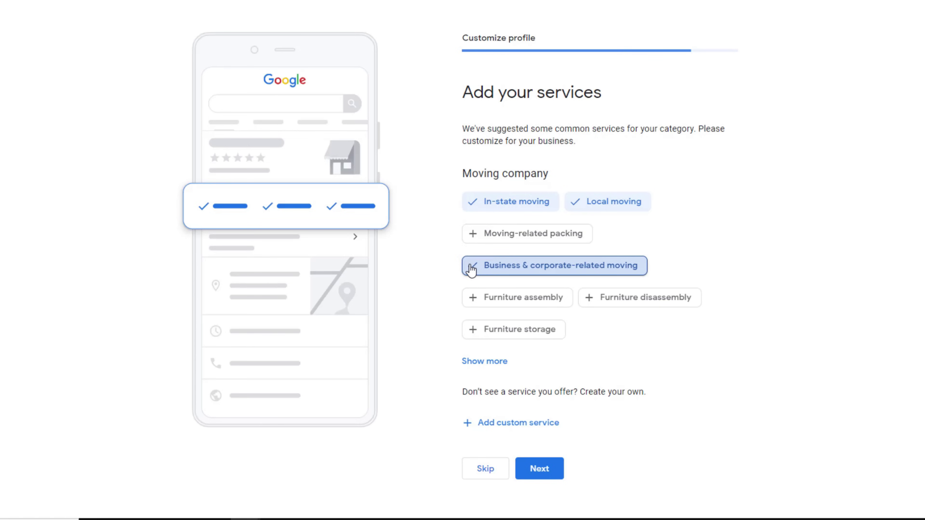
click(472, 329)
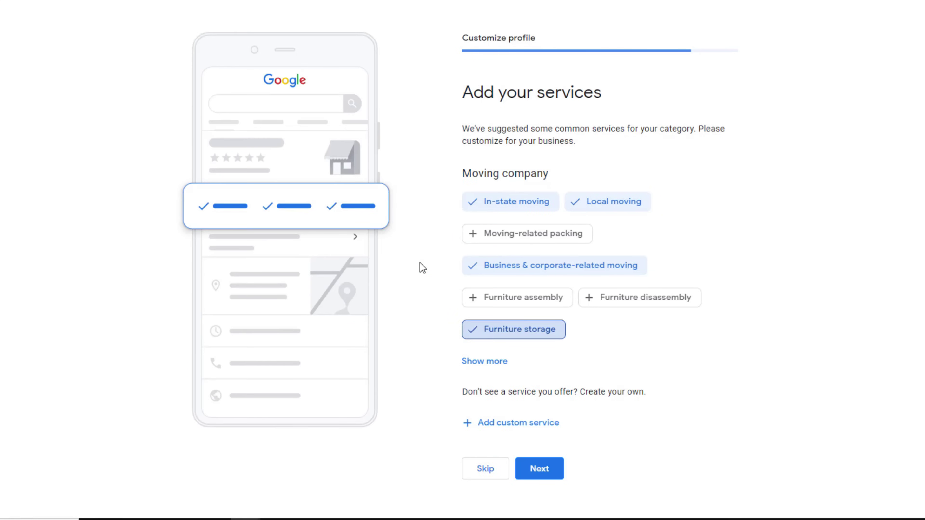
click(502, 423)
text(piano removal)
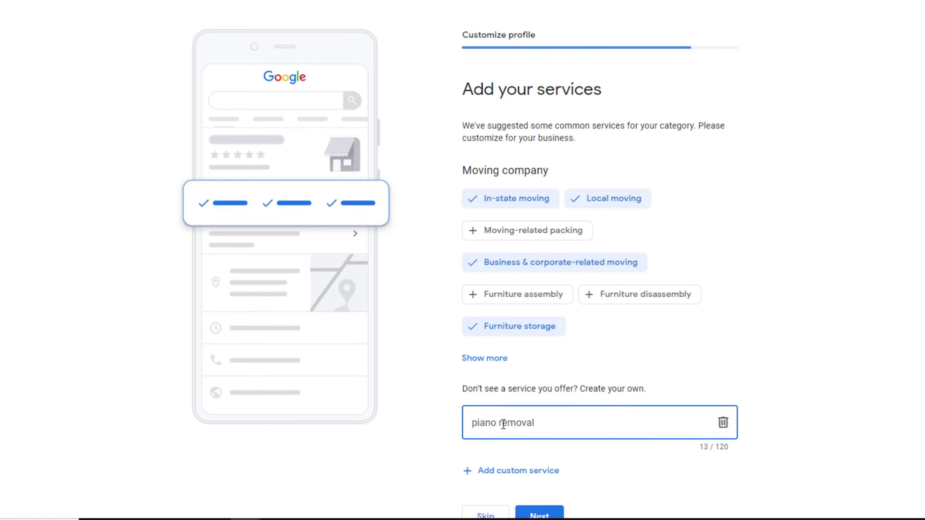
scroll(503, 423, down, 2)
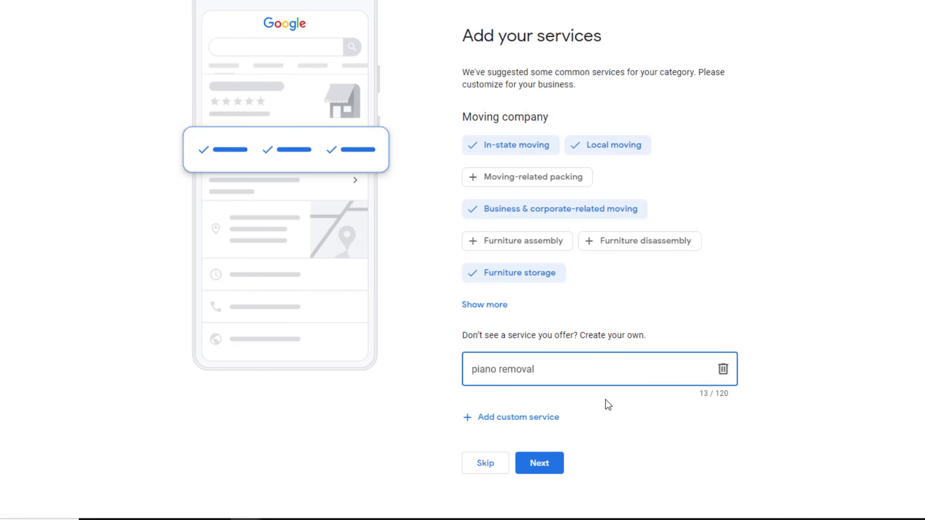
click(533, 470)
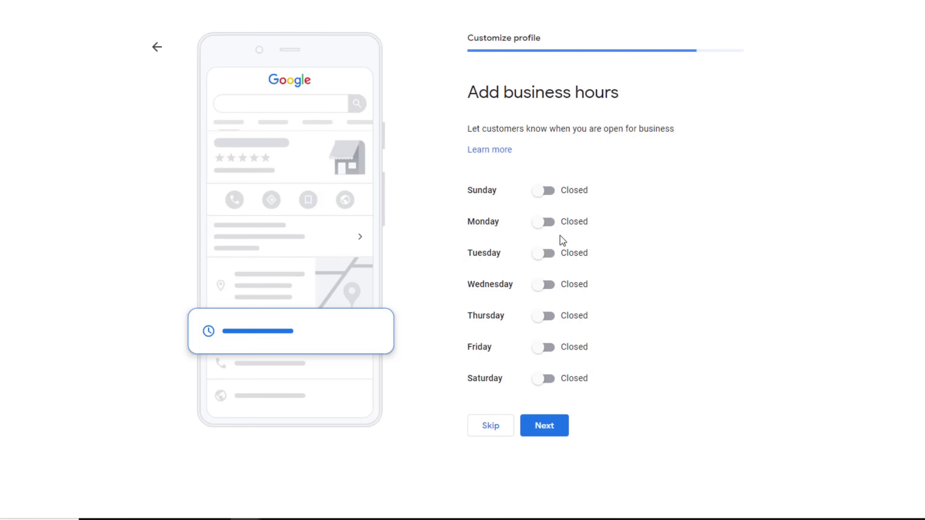
- Mark Monday open from 9:00 AM to 6:00 PM and save the business hours
click(547, 222)
click(499, 242)
text(9)
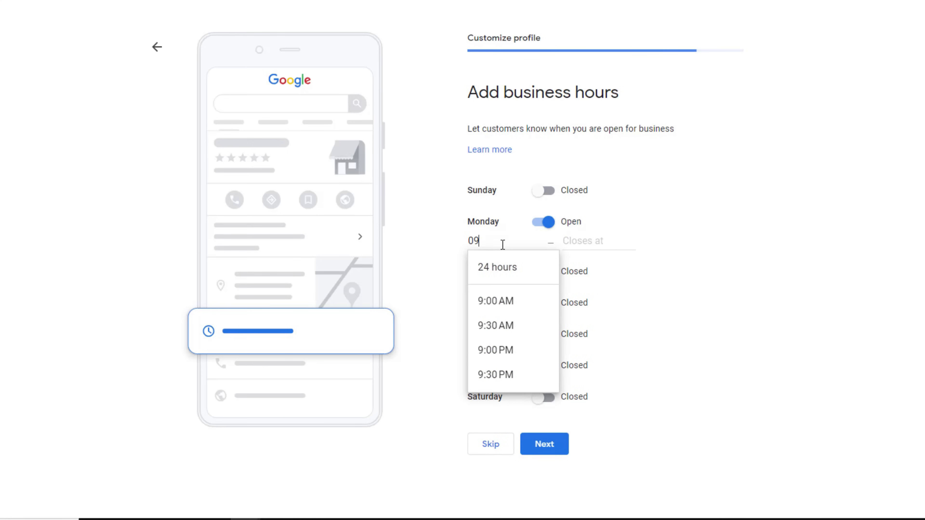
click(501, 301)
click(580, 241)
text(06)
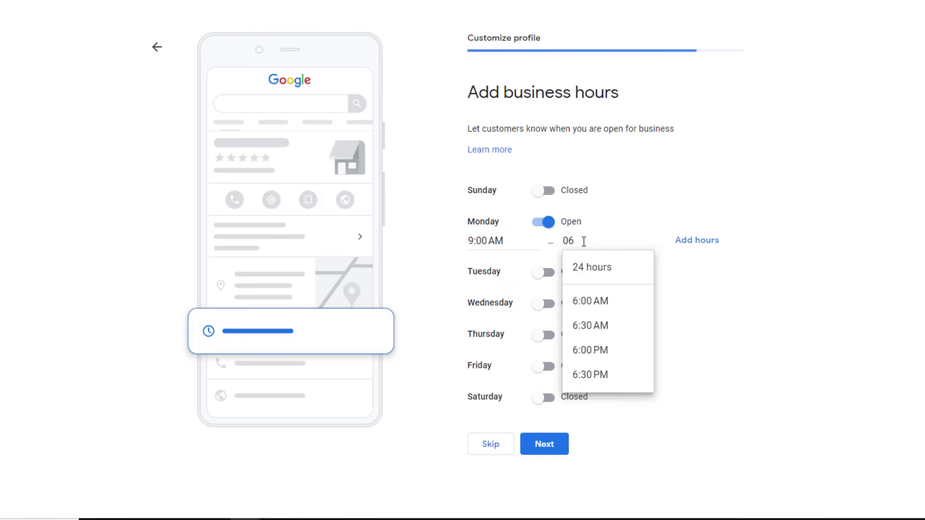
click(594, 349)
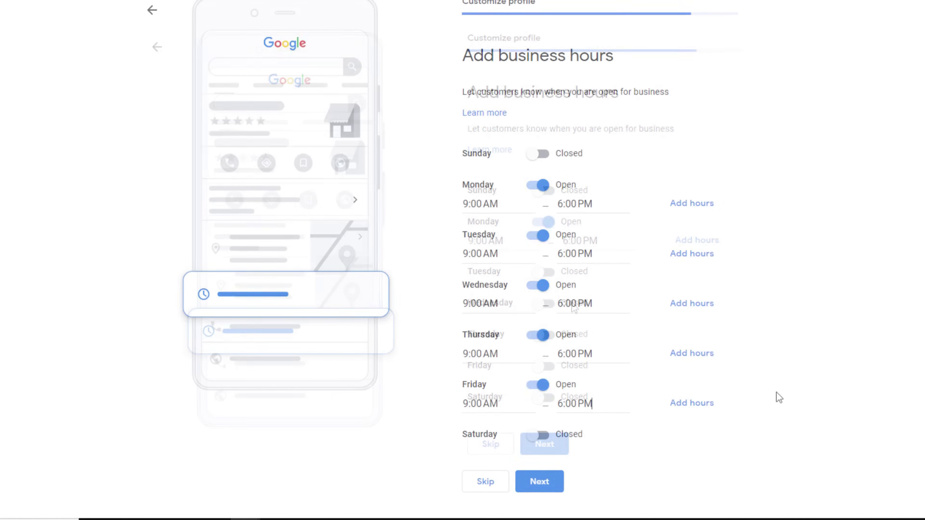
click(533, 488)
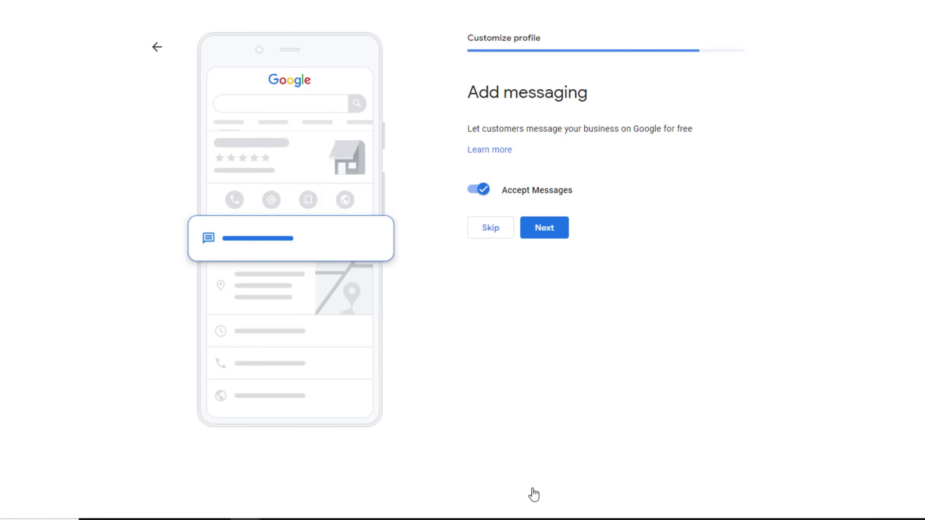
- Switch Accept Messages off and back on, leaving customer messaging enabled
click(478, 189)
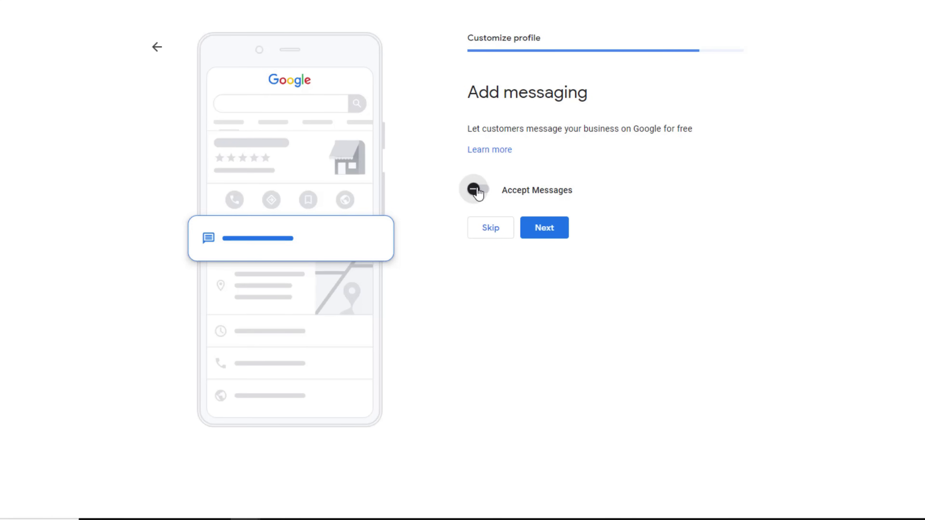
click(485, 192)
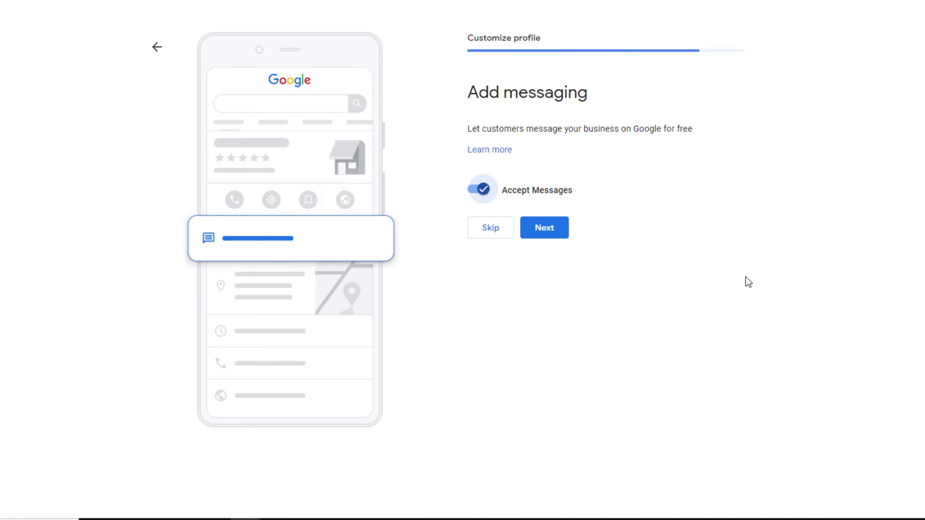
click(538, 229)
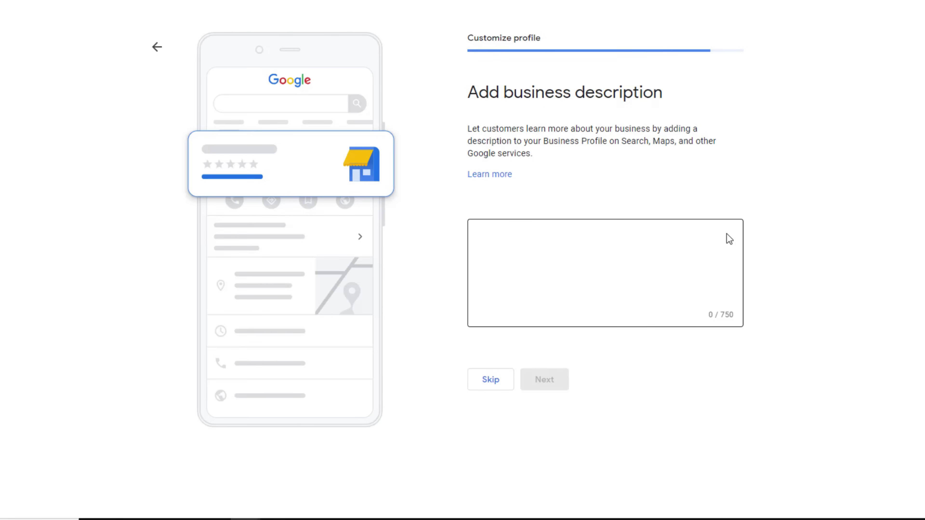
- Paste the family-run Colorado mover since 1986 paragraph as the description and save it
click(729, 238)
key(ctrl+v)
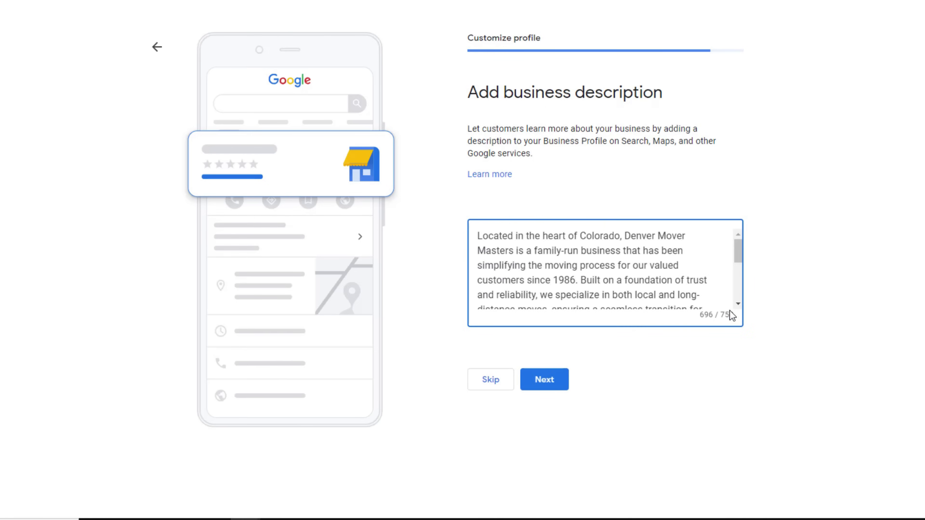
scroll(735, 310, down, 1)
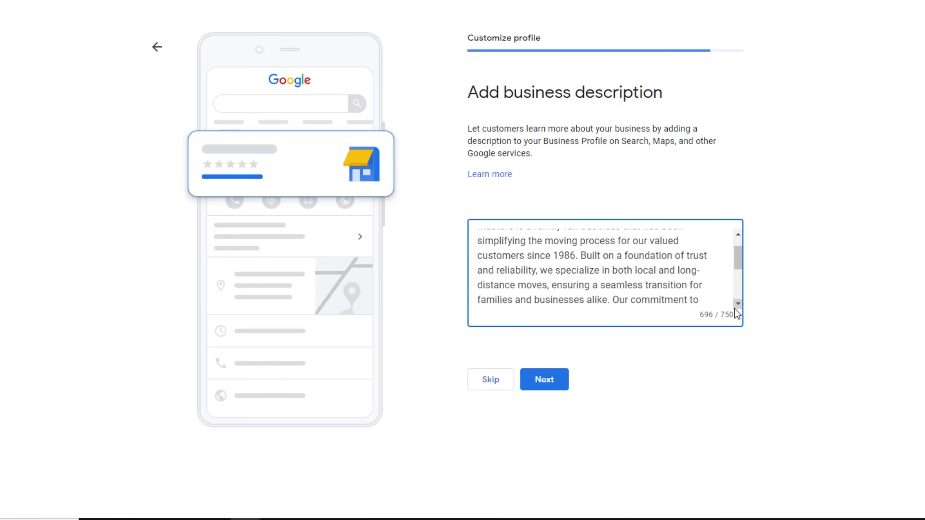
scroll(735, 308, down, 1)
scroll(735, 309, down, 1)
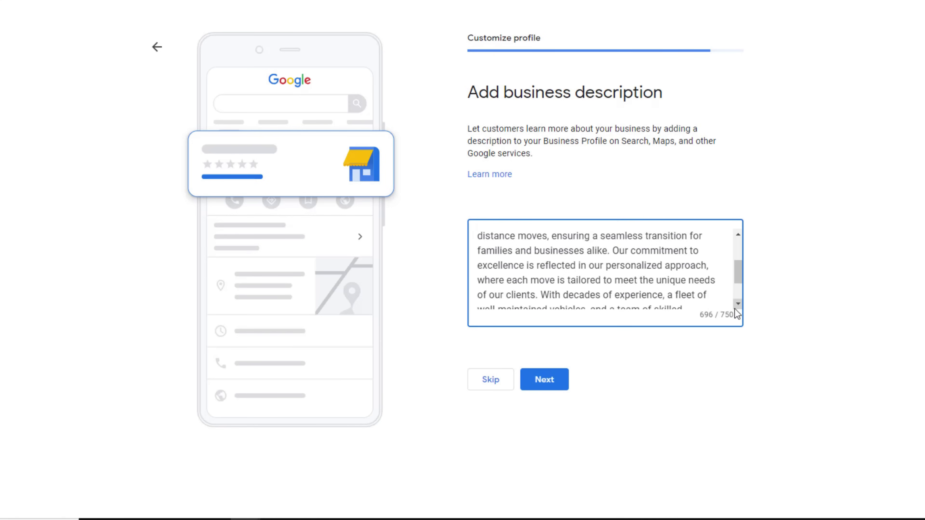
scroll(735, 308, down, 1)
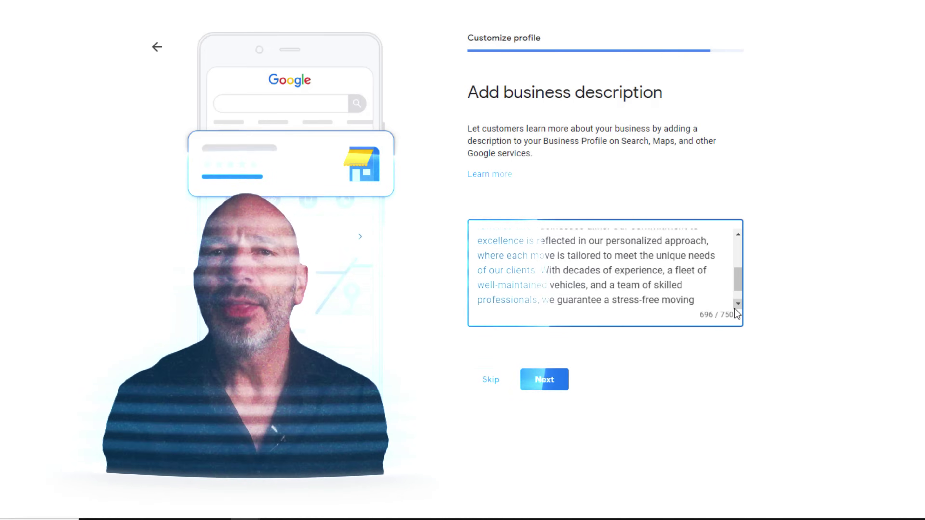
scroll(735, 308, down, 1)
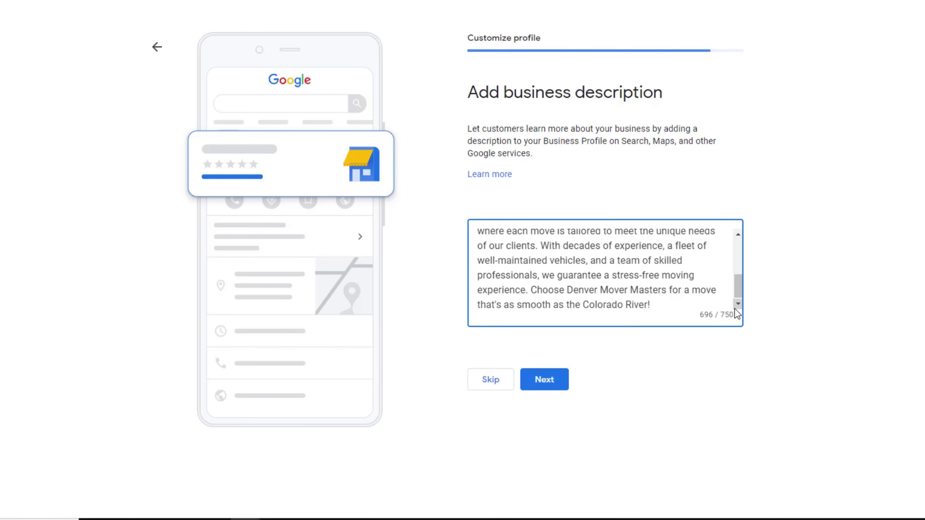
click(550, 385)
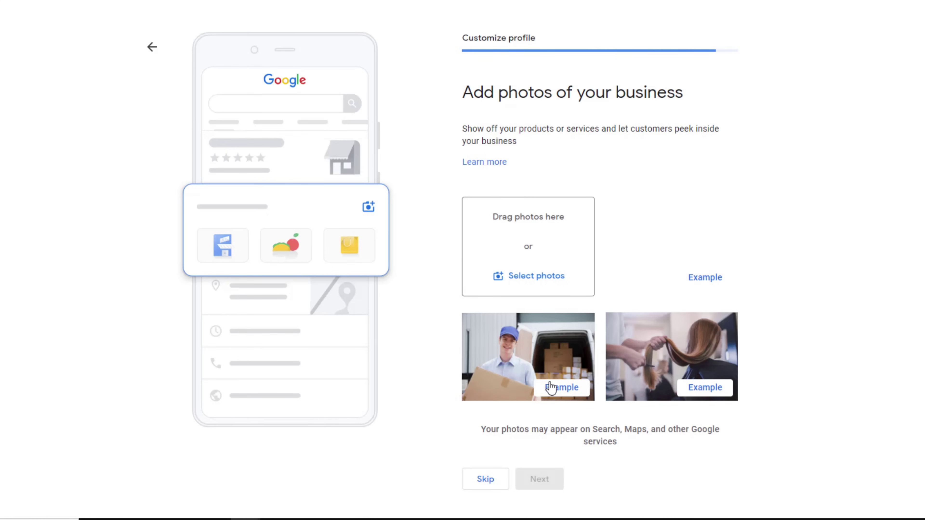
- Upload four photos of the moving crew and van to the profile
click(523, 287)
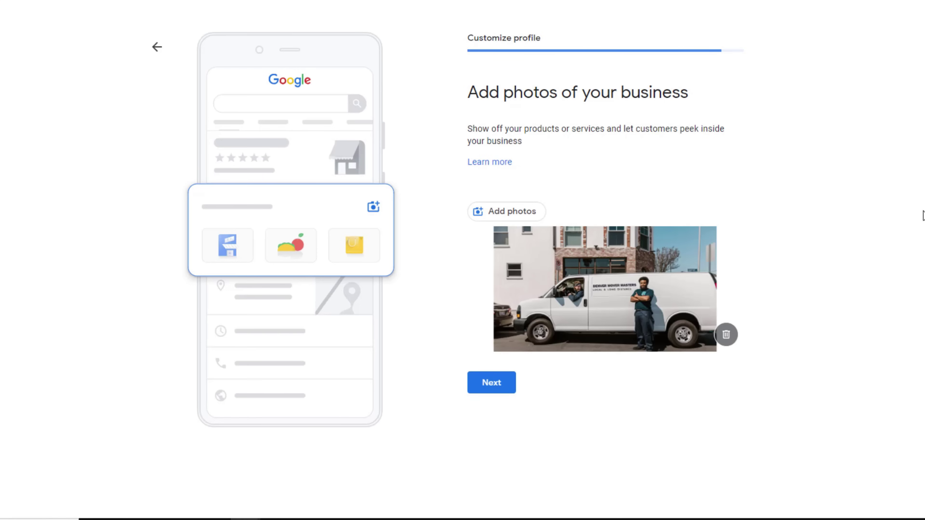
click(512, 214)
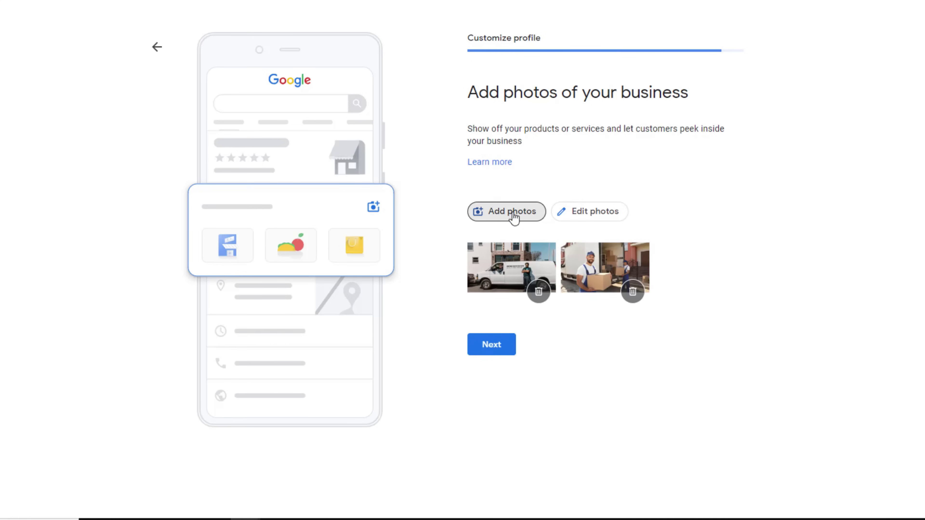
click(513, 214)
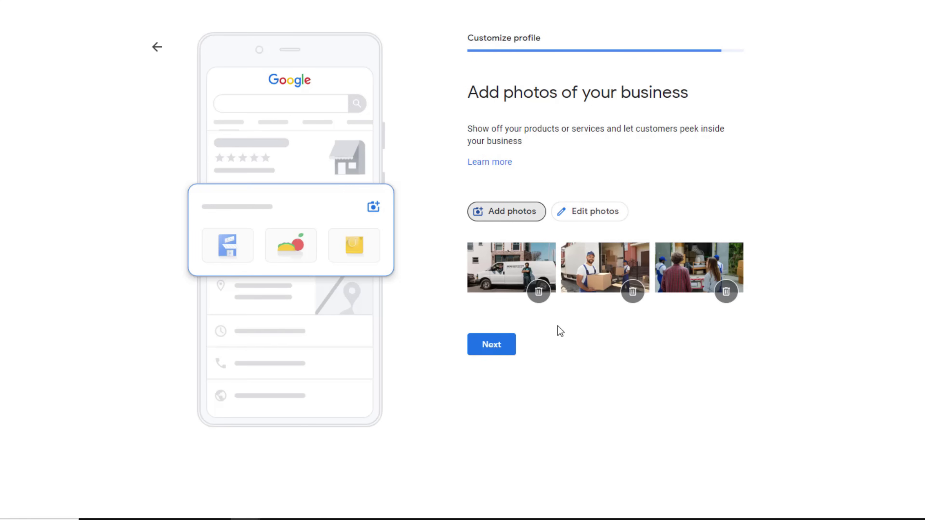
click(512, 210)
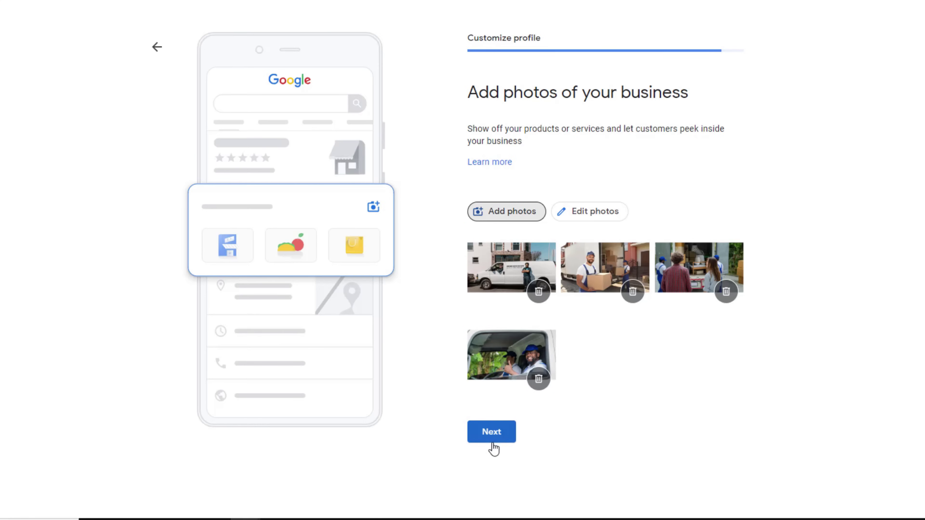
click(491, 436)
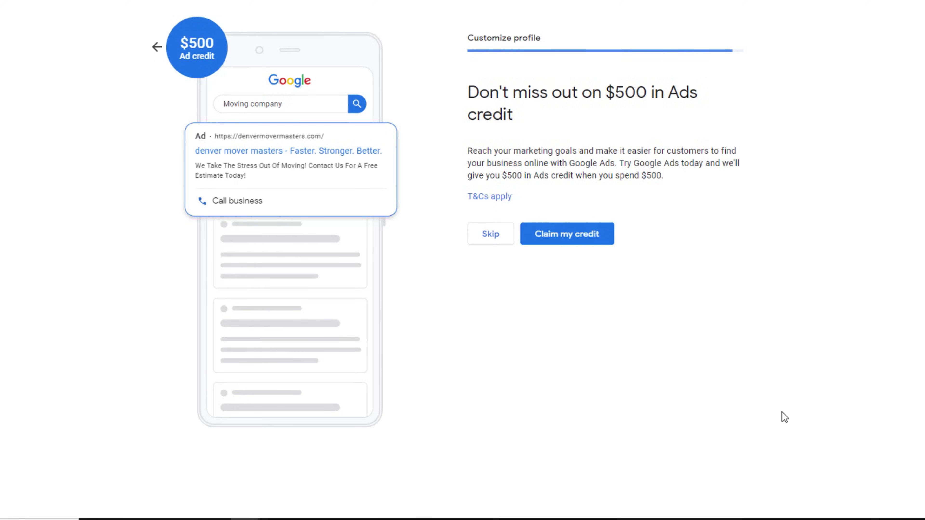
- Skip the $500 Ads credit offer and finish setup to reach the business dashboard
click(477, 236)
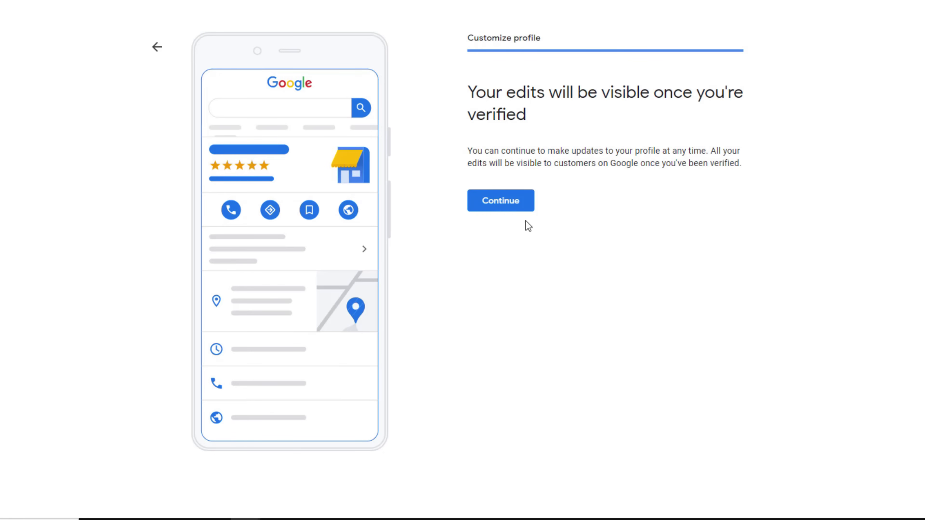
click(500, 205)
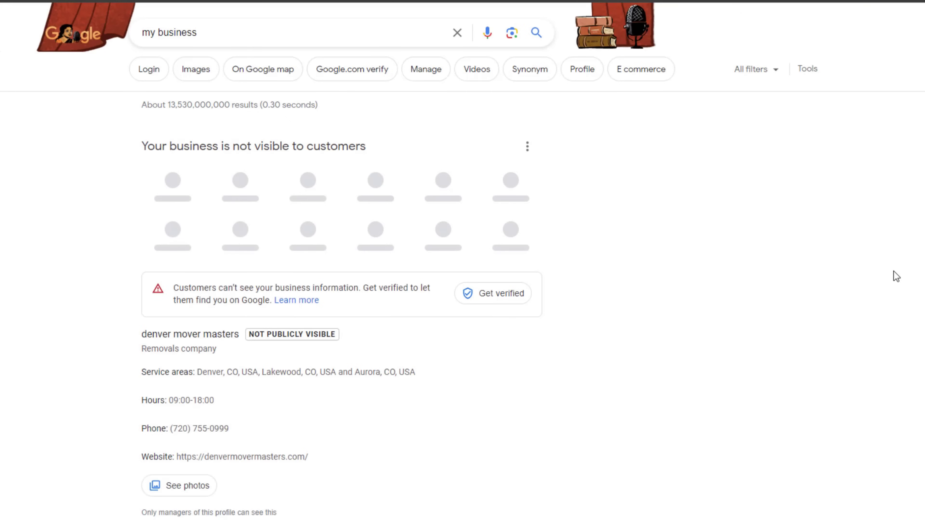